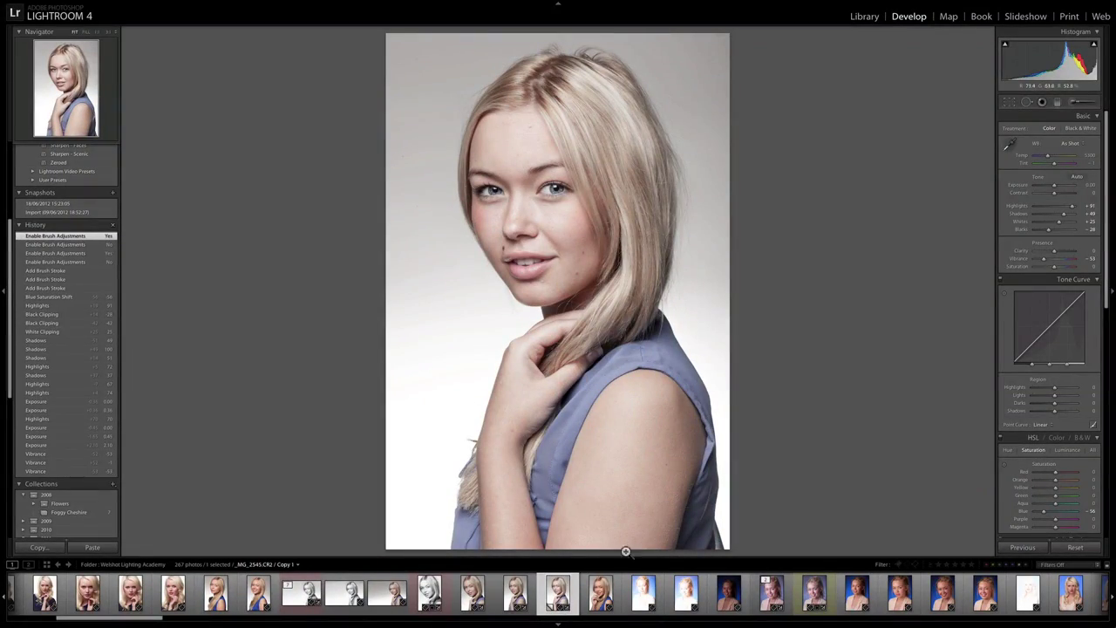
Heal the white spot on the upper lip with Spot Removal, plus the bump below the lower lip, sampling from nearby skin at size 24
{"action": "left_click", "coordinate": [541, 245]}
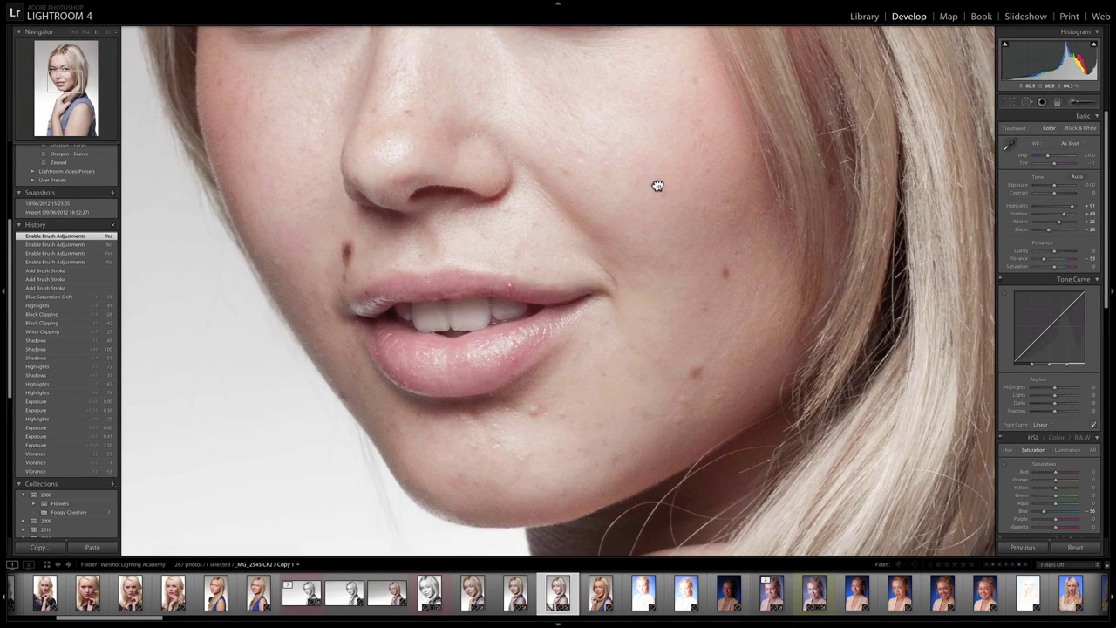
{"action": "left_click_drag", "start_coordinate": [658, 186], "coordinate": [678, 149]}
{"action": "key", "text": "q"}
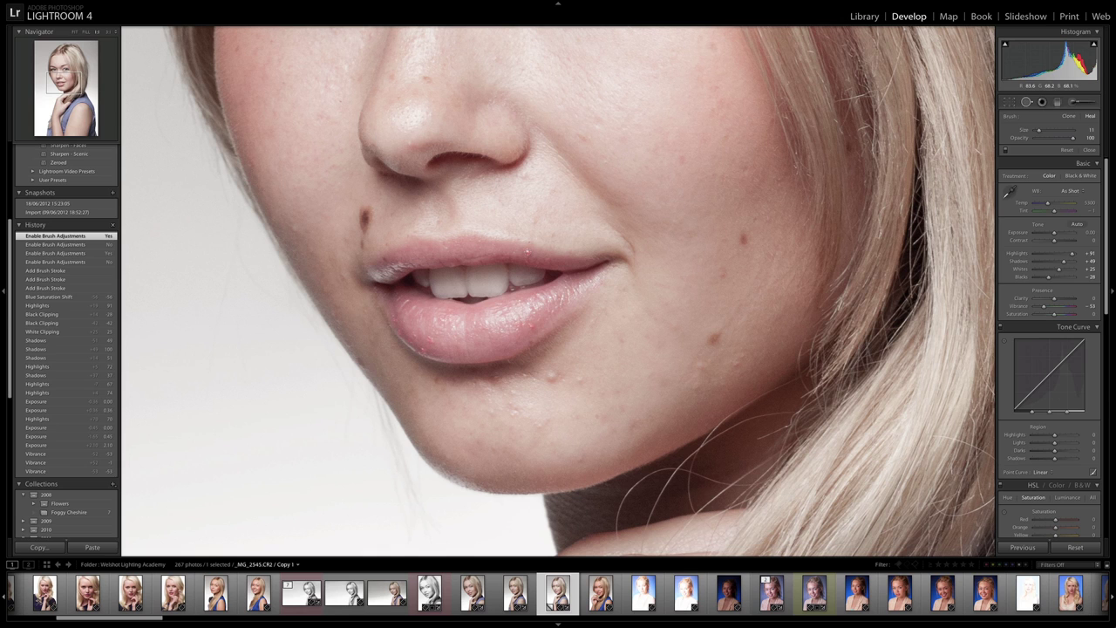
{"action": "left_click", "coordinate": [527, 252]}
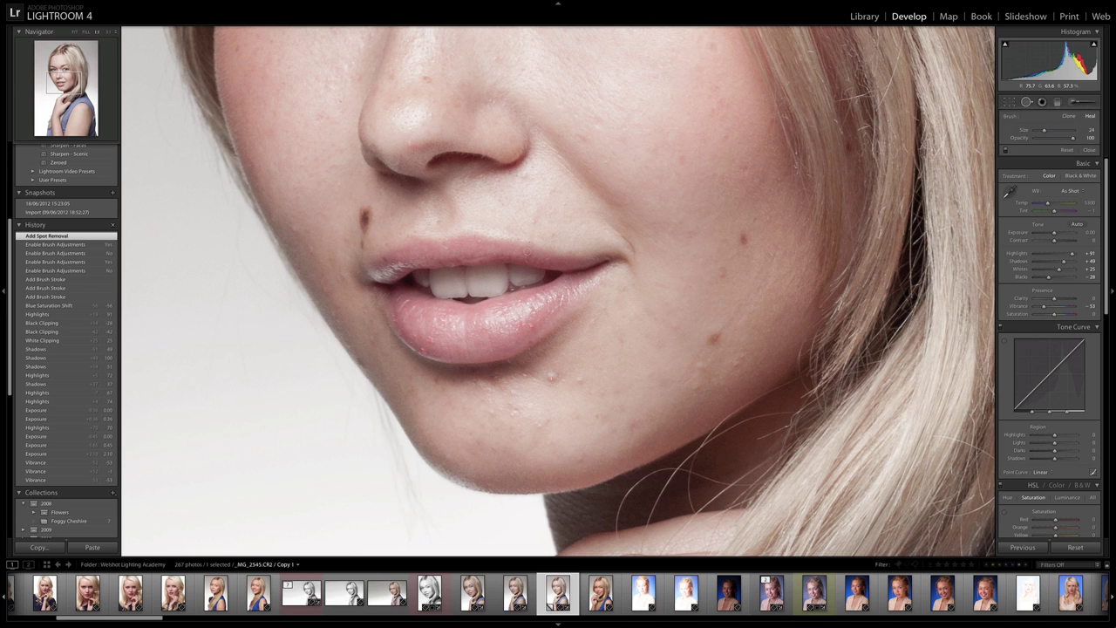
{"action": "left_click", "coordinate": [552, 379]}
{"action": "left_click_drag", "start_coordinate": [555, 357], "coordinate": [578, 357]}
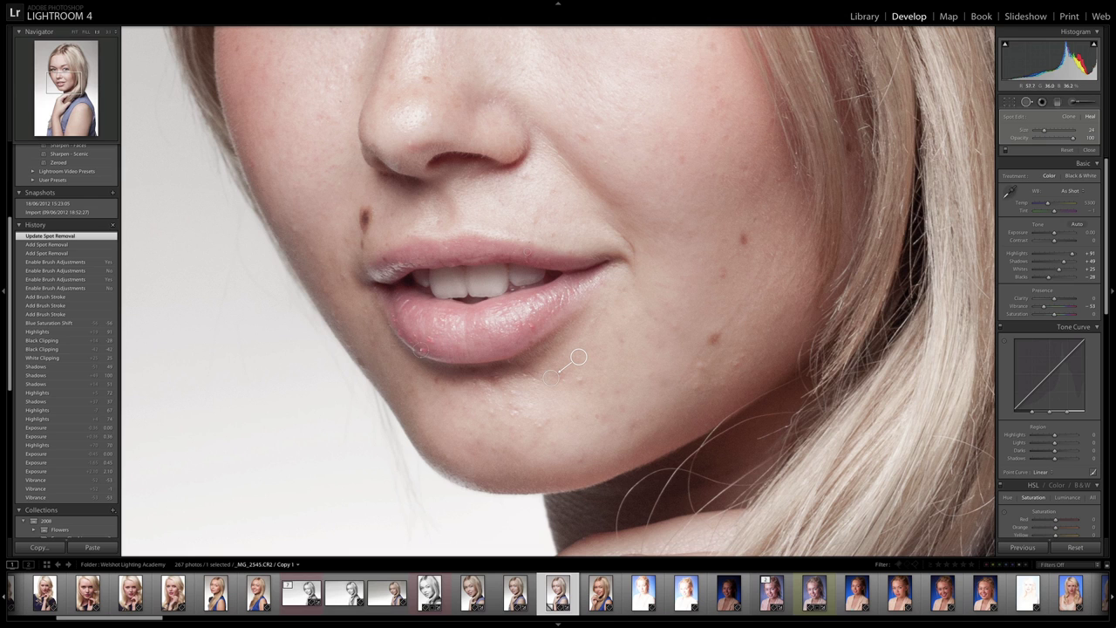
Heal the dry marks along the lower lip's left edge, reducing the spot size to 14 for the smaller ones
{"action": "left_click", "coordinate": [428, 340]}
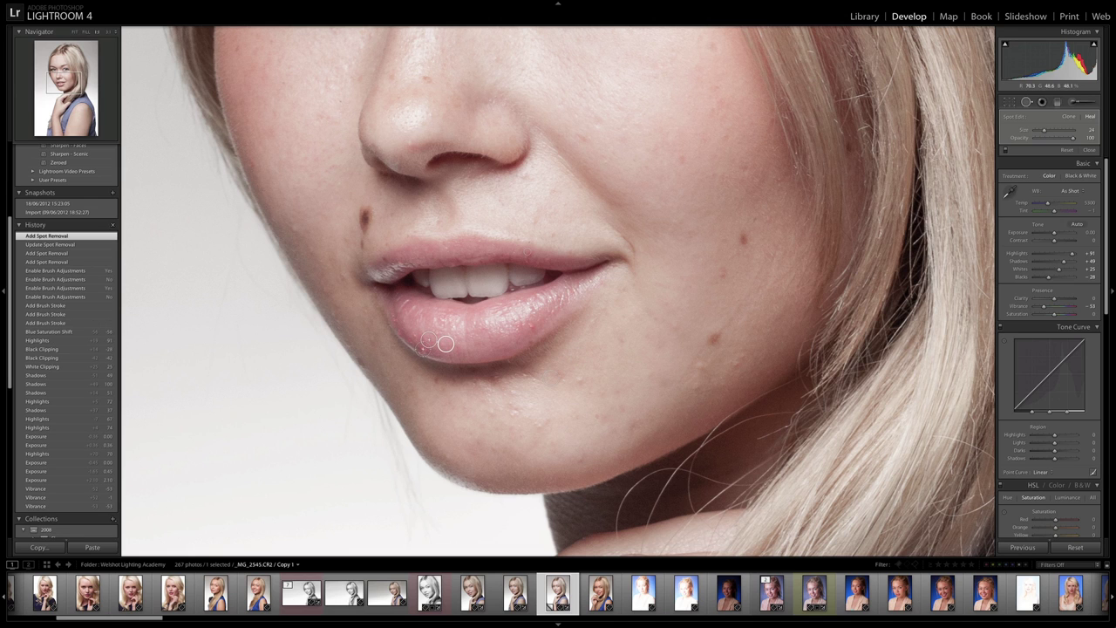
{"action": "scroll", "coordinate": [441, 346], "scroll_direction": "down", "scroll_amount": 3}
{"action": "left_click", "coordinate": [424, 347]}
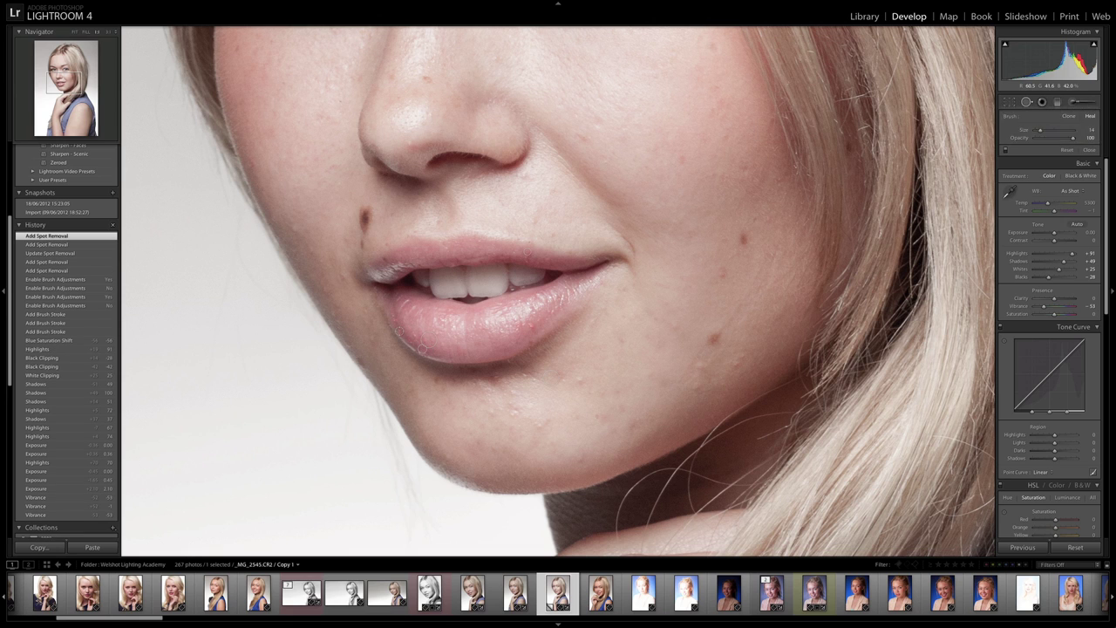
{"action": "left_click", "coordinate": [400, 332]}
{"action": "mouse_move", "coordinate": [408, 340]}
{"action": "left_mouse_down"}
{"action": "mouse_move", "coordinate": [401, 320]}
{"action": "mouse_move", "coordinate": [413, 328]}
{"action": "left_mouse_up"}
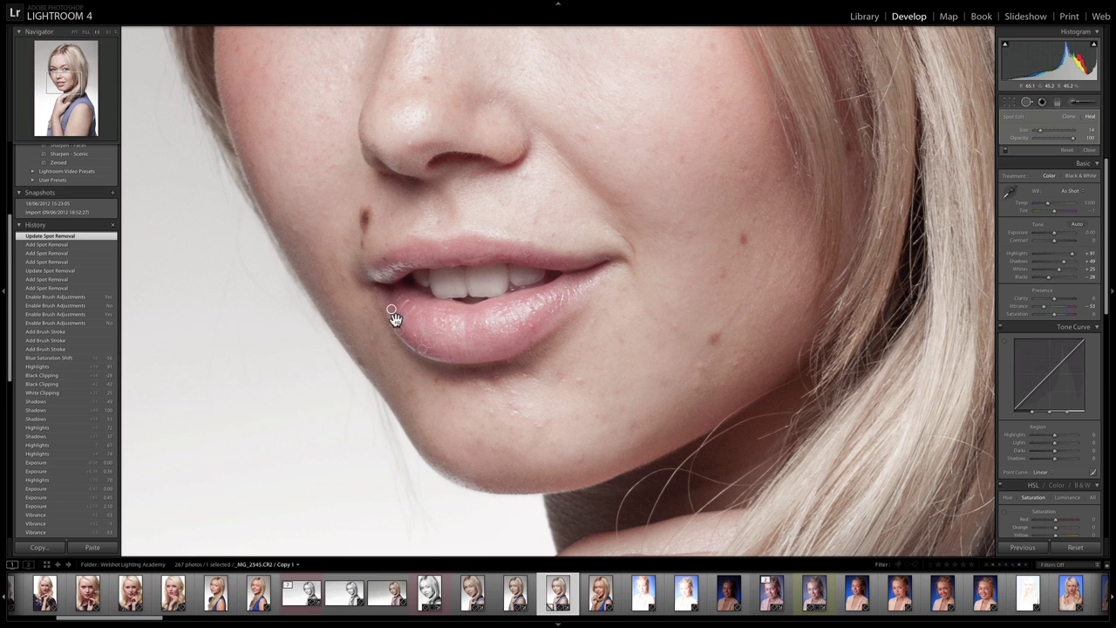
{"action": "left_click", "coordinate": [394, 318]}
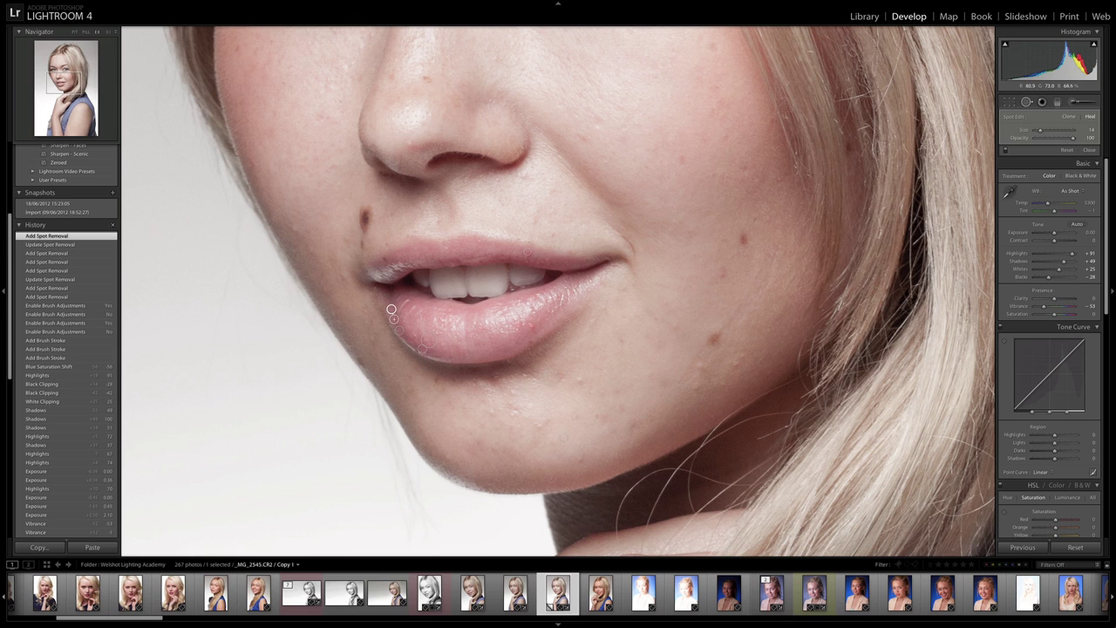
{"action": "key", "text": "h"}
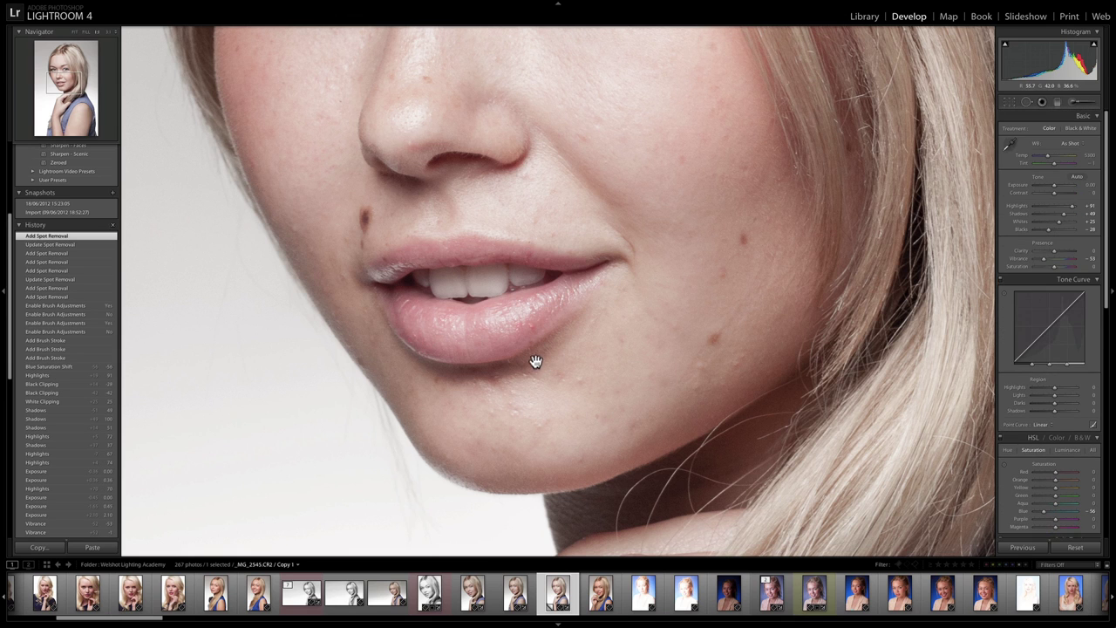
{"action": "key", "text": "h"}
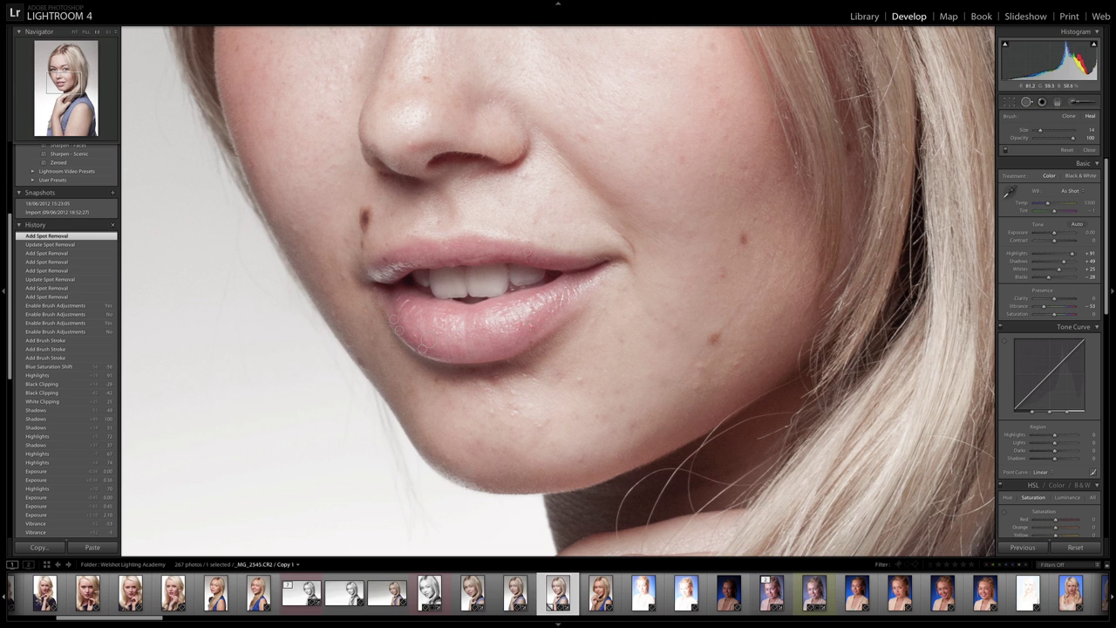
Heal the blemish on the right half of the lower lip at size 14 and shift its sample source slightly to the right
{"action": "left_click", "coordinate": [531, 324]}
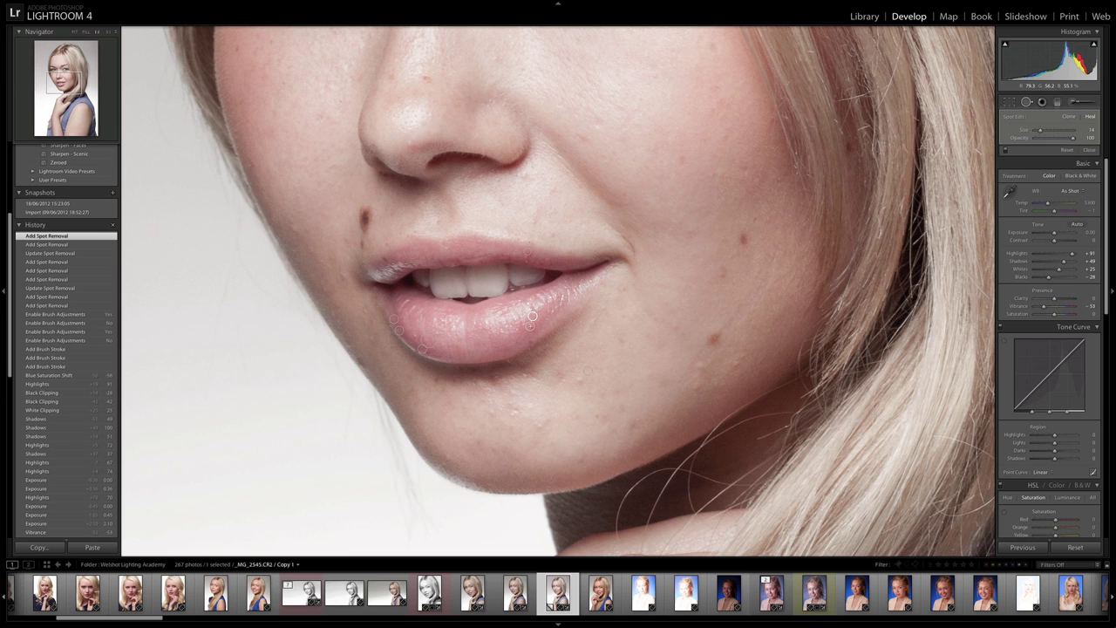
{"action": "key", "text": "q"}
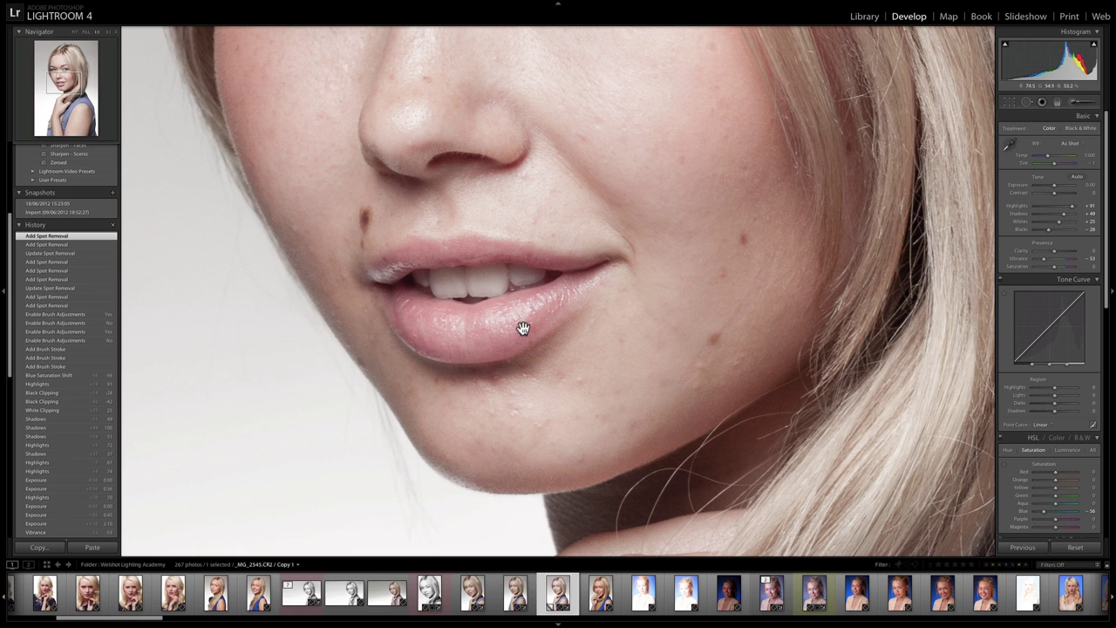
{"action": "key", "text": "q"}
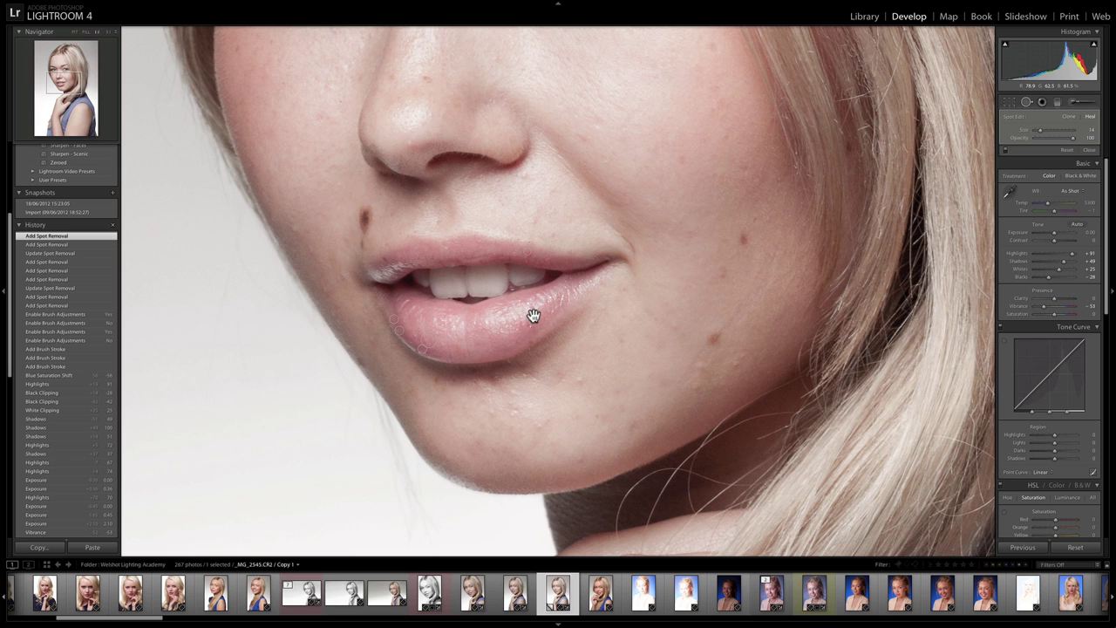
{"action": "left_click_drag", "start_coordinate": [533, 315], "coordinate": [542, 317]}
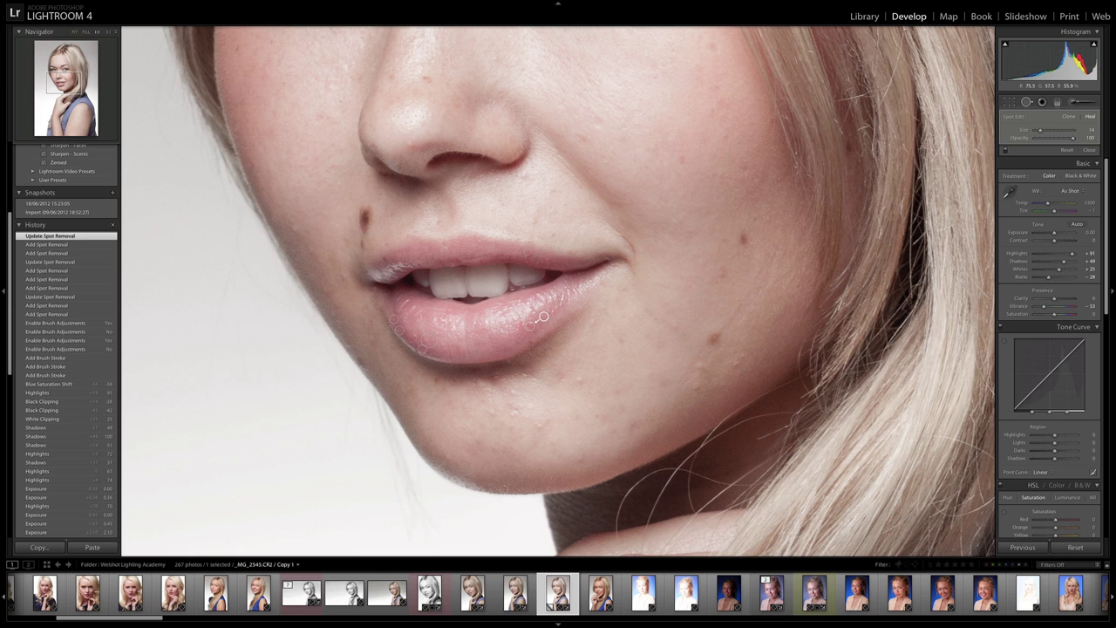
{"action": "key", "text": "q"}
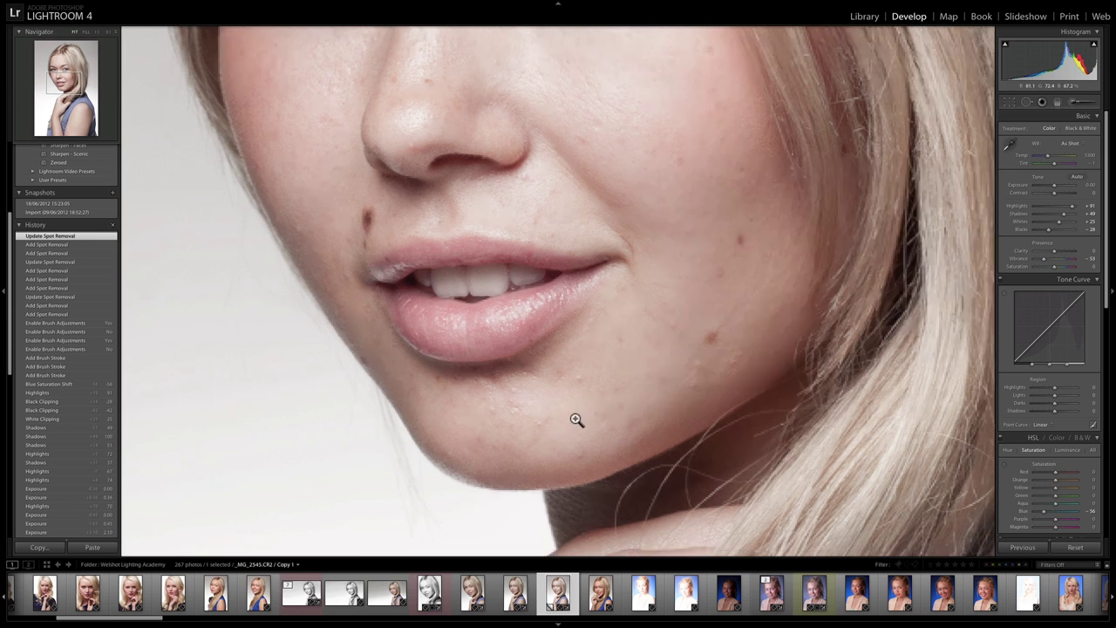
Open the photo in Color Efex Pro 4 as a copy with Lightroom adjustments
{"action": "left_click", "coordinate": [575, 419]}
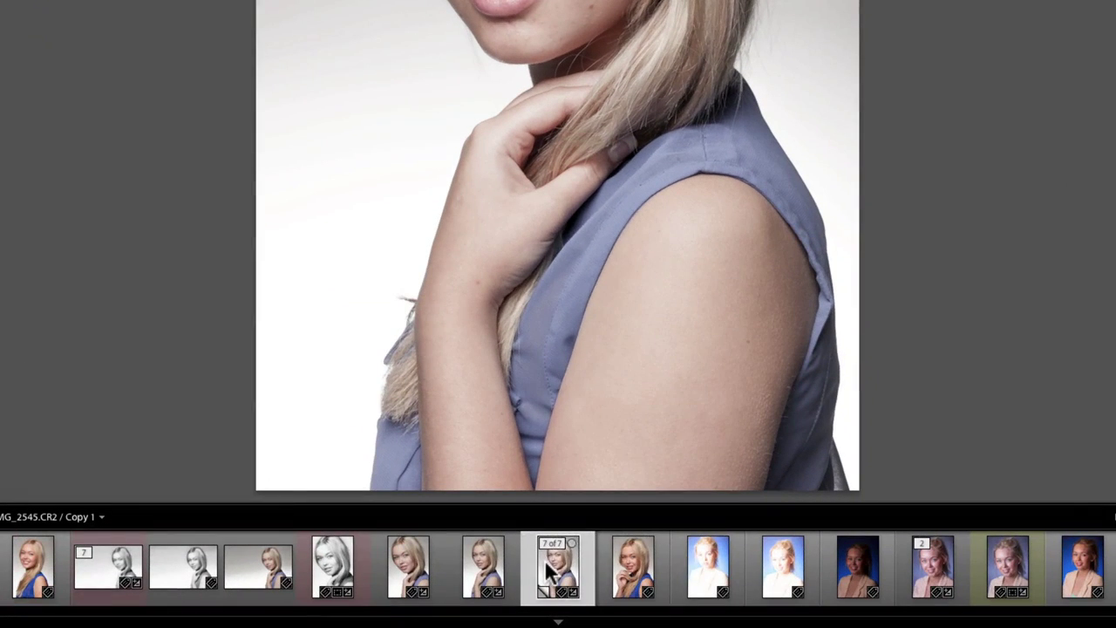
{"action": "right_click", "coordinate": [550, 589]}
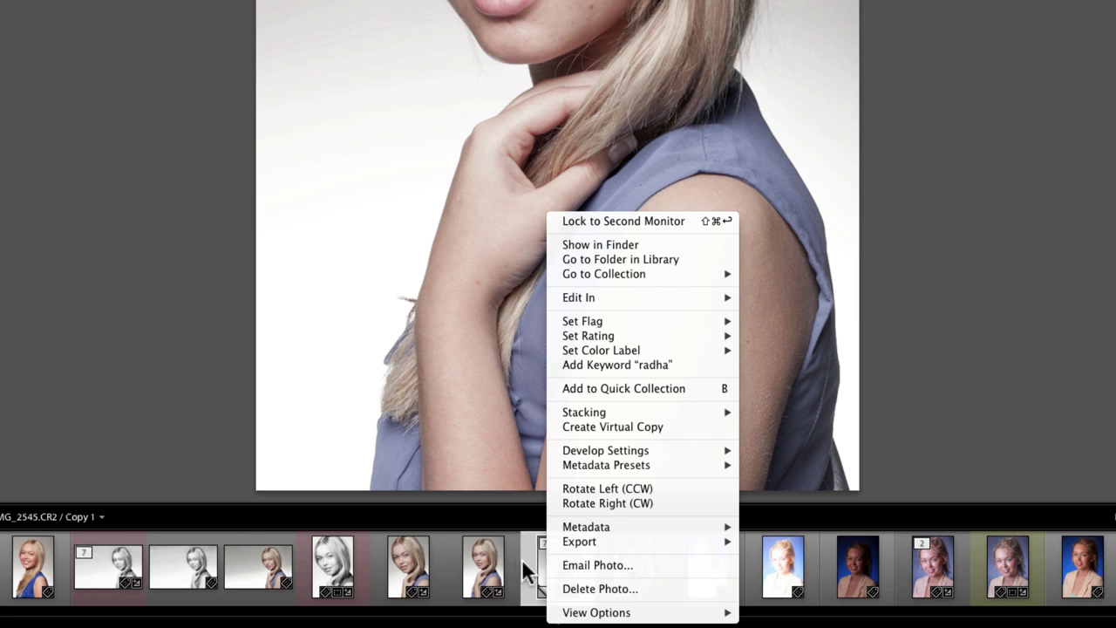
{"action": "mouse_move", "coordinate": [664, 296]}
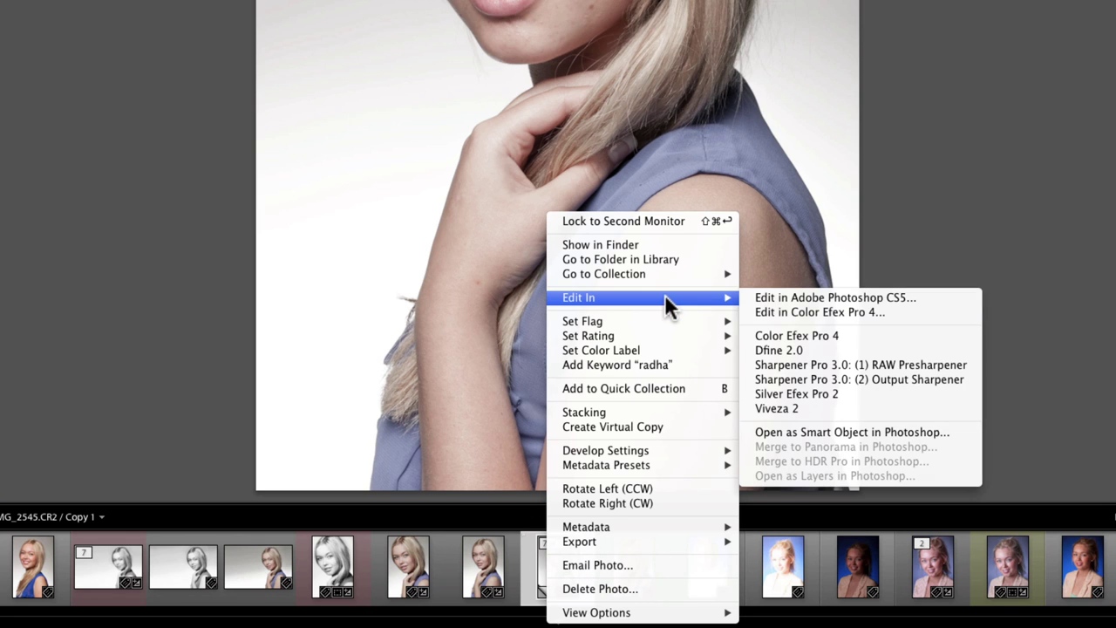
{"action": "left_click", "coordinate": [803, 336]}
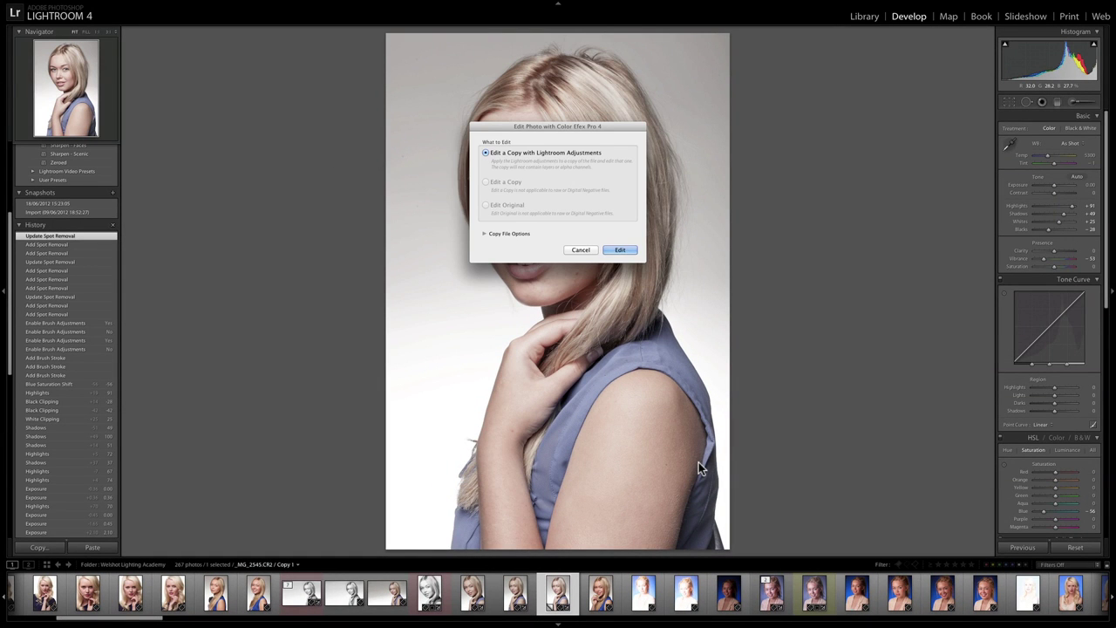
{"action": "left_click", "coordinate": [621, 250]}
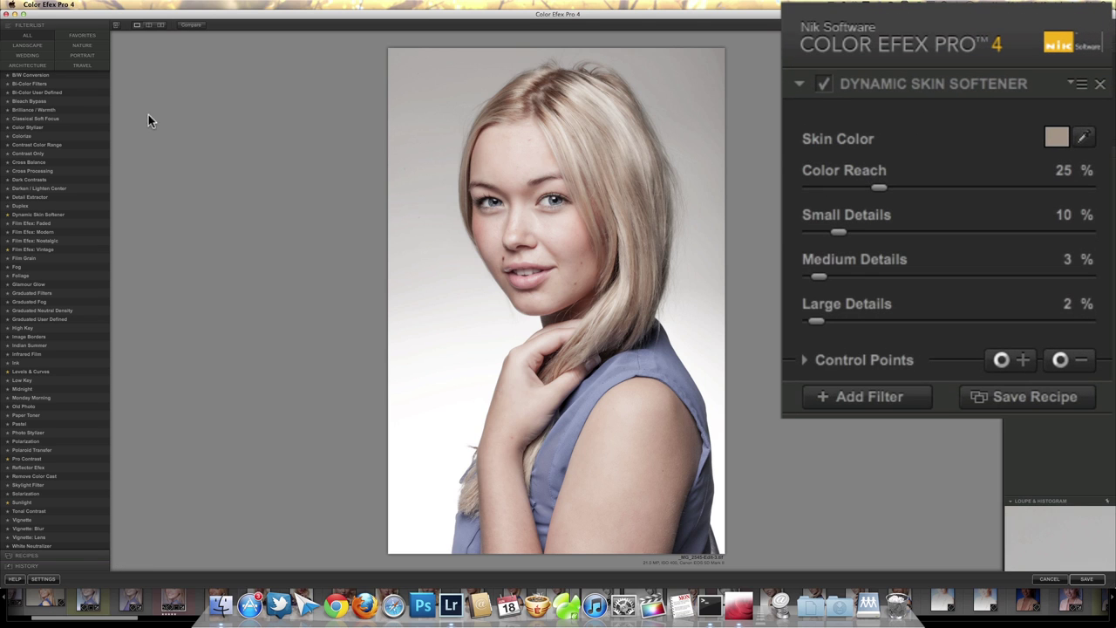
Sample the lower forehead between the eyebrows as the Dynamic Skin Softener's Skin Color
{"action": "left_click", "coordinate": [1083, 137]}
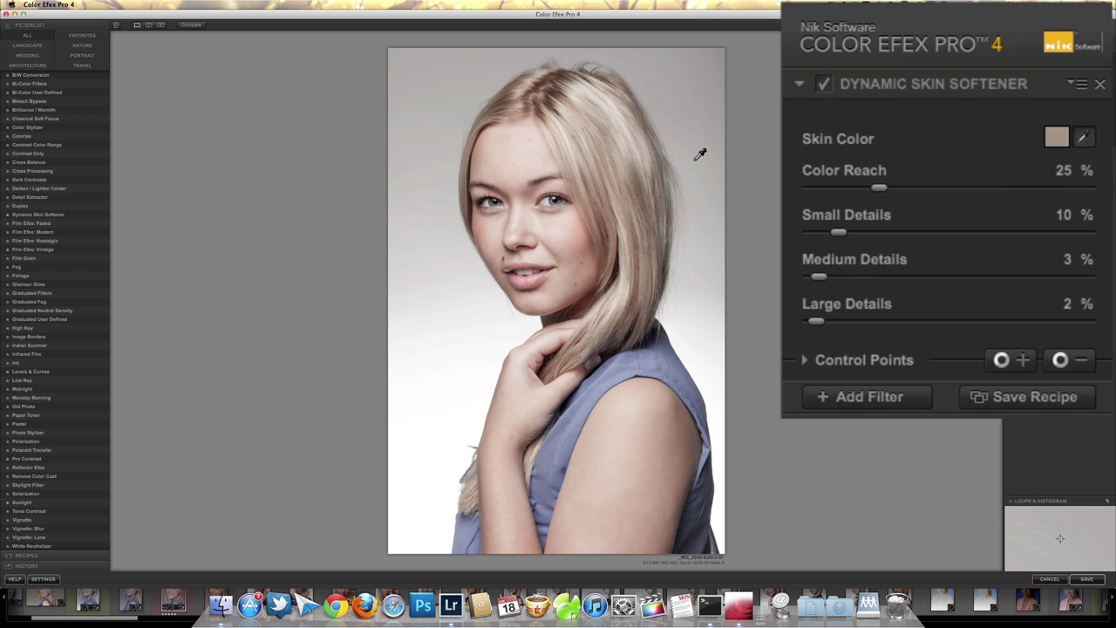
{"action": "left_click", "coordinate": [514, 180]}
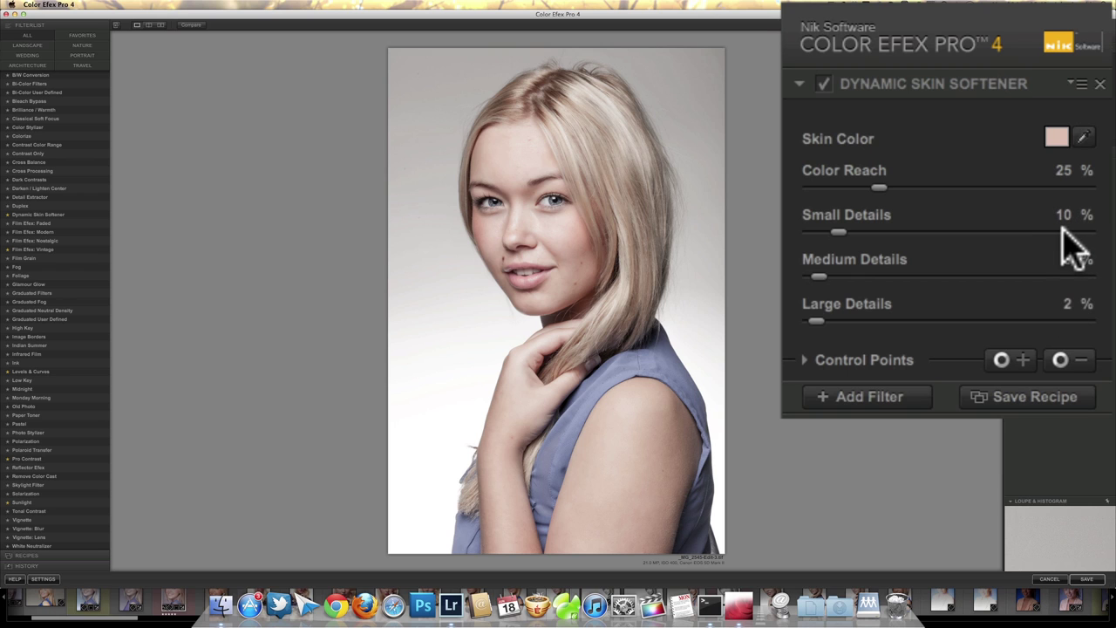
Compare the softened face with the original up close and save the filtered photo
{"action": "left_click", "coordinate": [542, 236]}
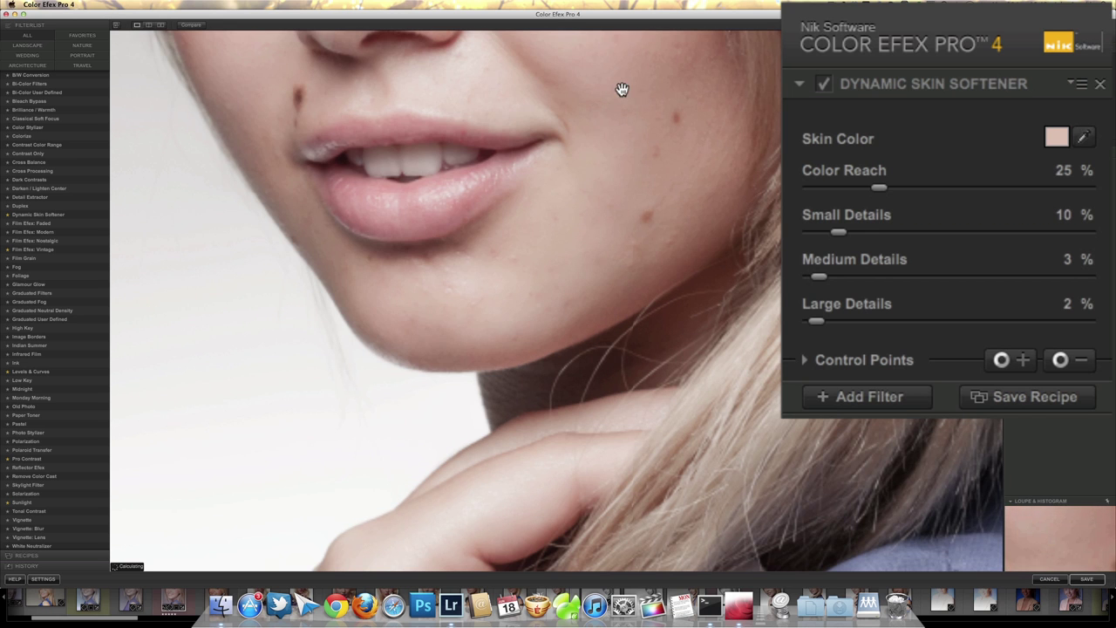
{"action": "left_click_drag", "start_coordinate": [621, 168], "coordinate": [605, 389]}
{"action": "left_click_drag", "start_coordinate": [532, 215], "coordinate": [593, 255]}
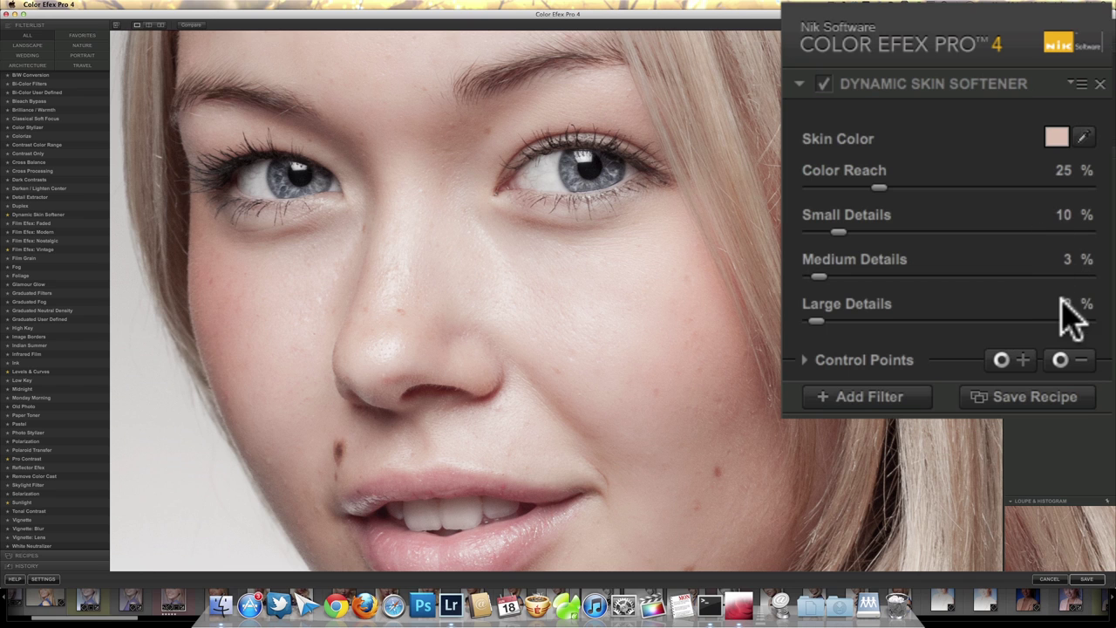
{"action": "left_click", "coordinate": [188, 24]}
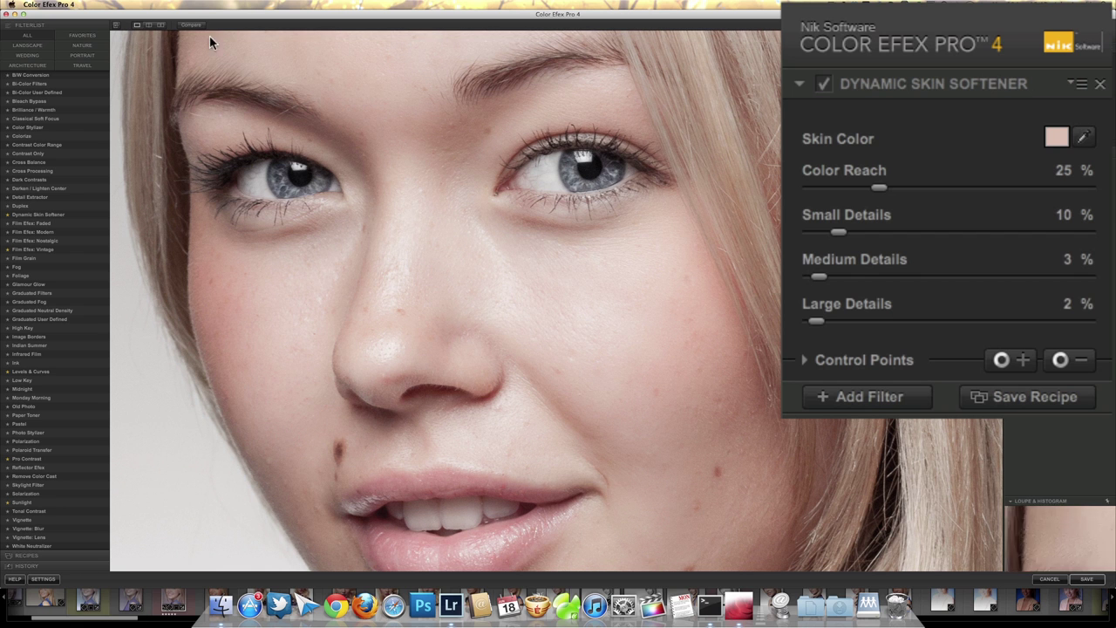
{"action": "left_click", "coordinate": [672, 331]}
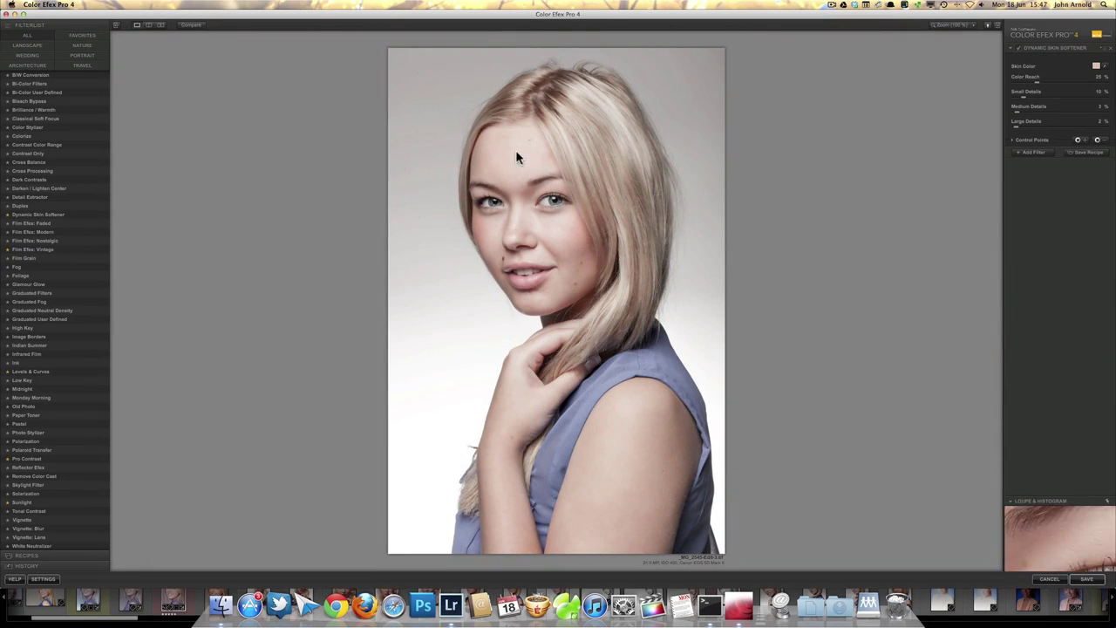
{"action": "left_click", "coordinate": [1088, 579]}
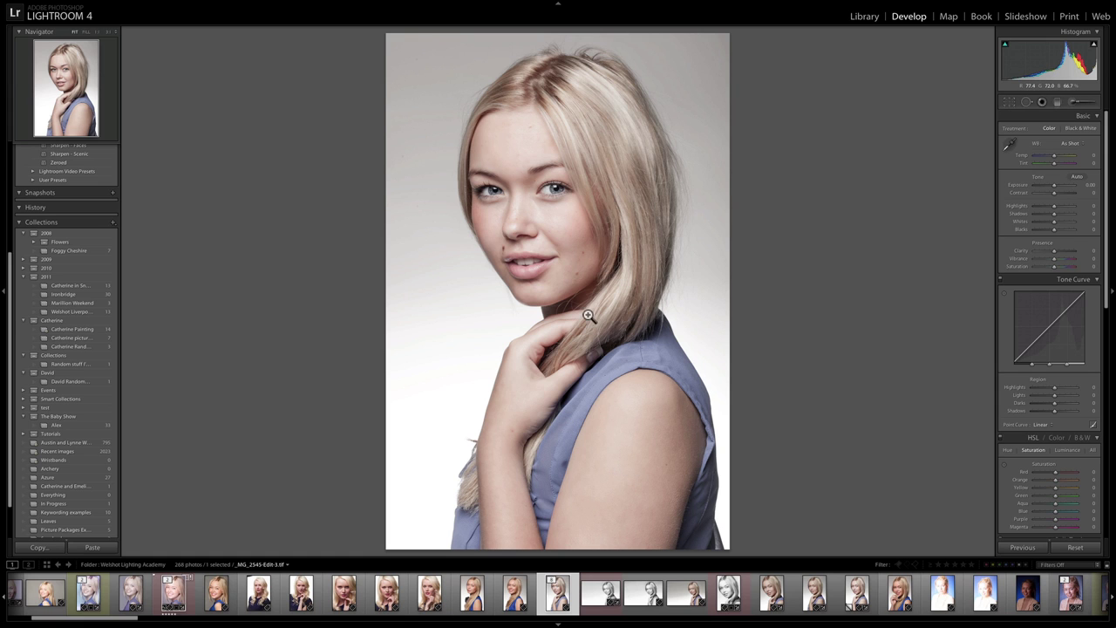
Heal the red blemish on the upper forehead with a size 24 spot and the mark beneath the right eyebrow at size 19
{"action": "left_click", "coordinate": [545, 225]}
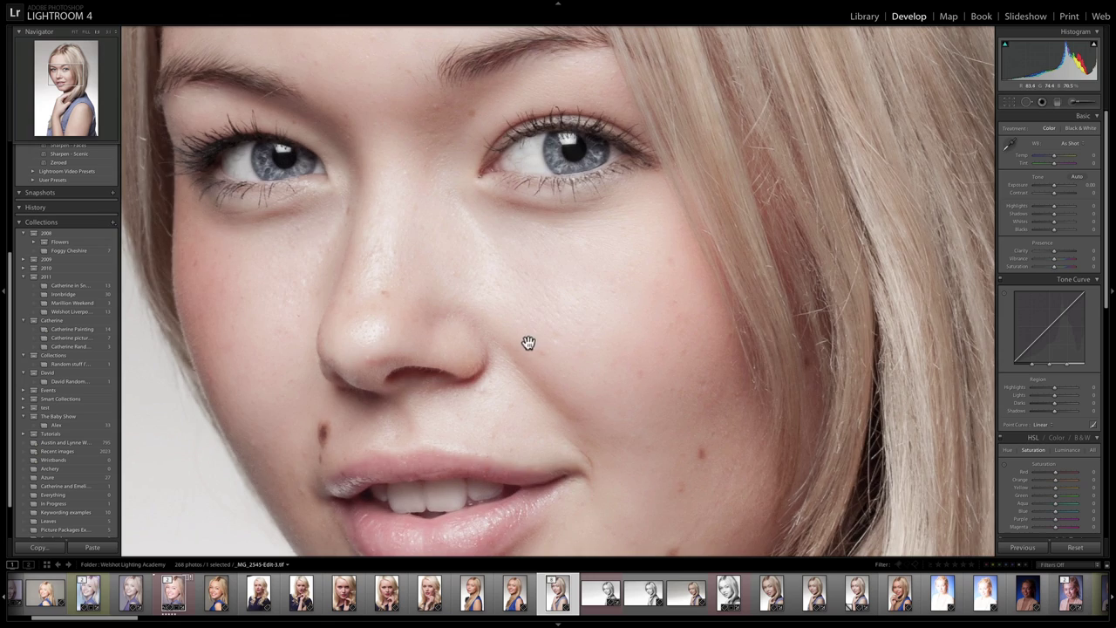
{"action": "left_click_drag", "start_coordinate": [525, 341], "coordinate": [604, 202]}
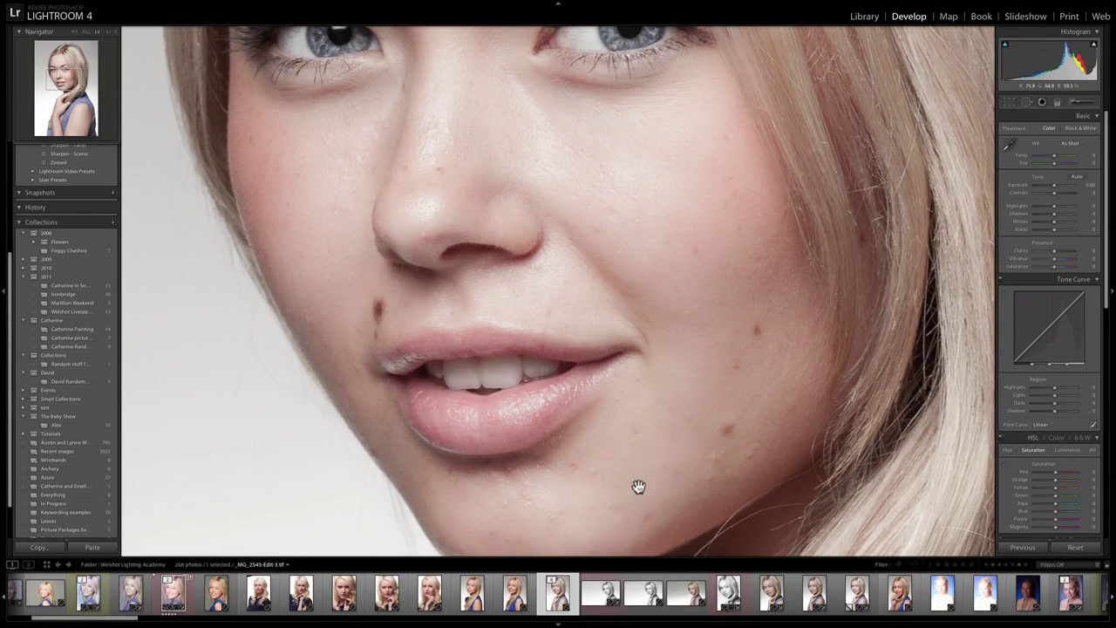
{"action": "left_click_drag", "start_coordinate": [447, 148], "coordinate": [485, 309]}
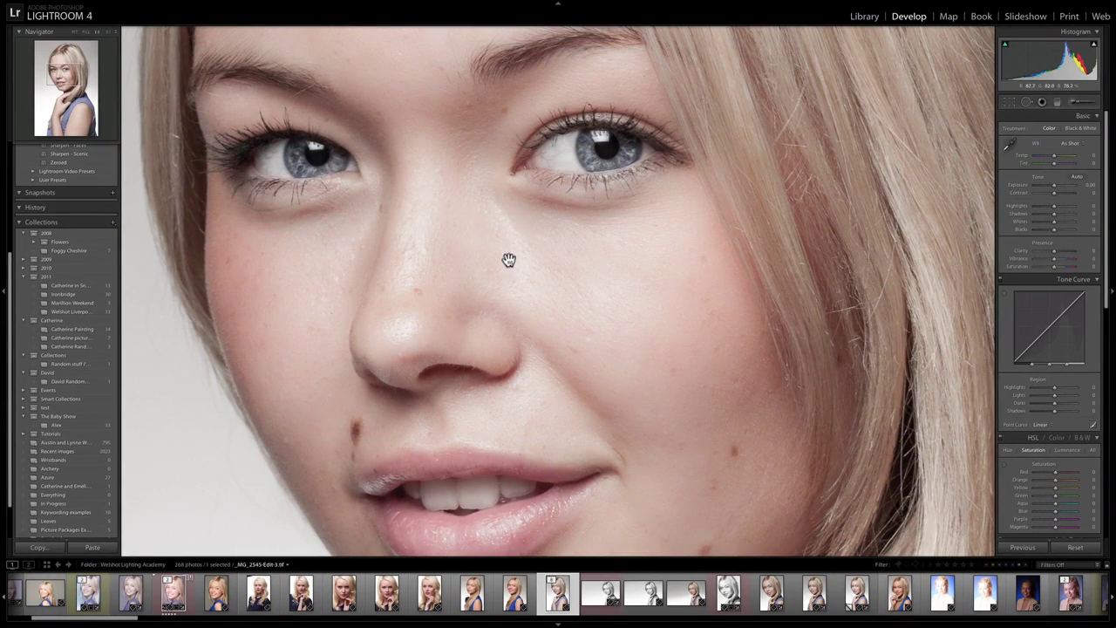
{"action": "left_click_drag", "start_coordinate": [531, 194], "coordinate": [526, 352]}
{"action": "left_click_drag", "start_coordinate": [478, 192], "coordinate": [514, 341]}
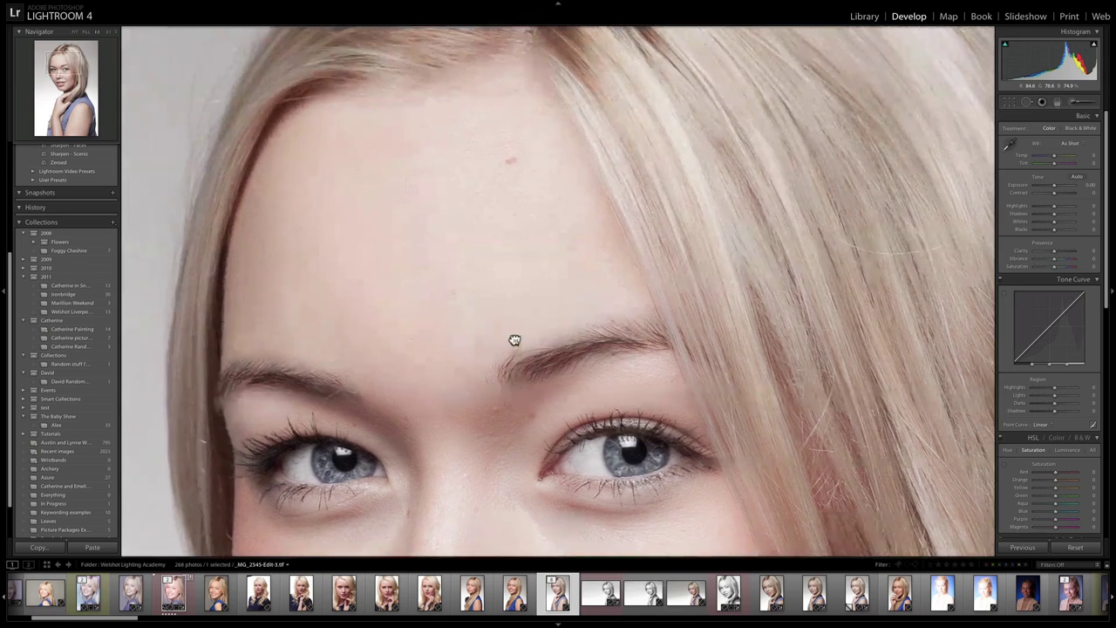
{"action": "left_click_drag", "start_coordinate": [378, 279], "coordinate": [425, 227]}
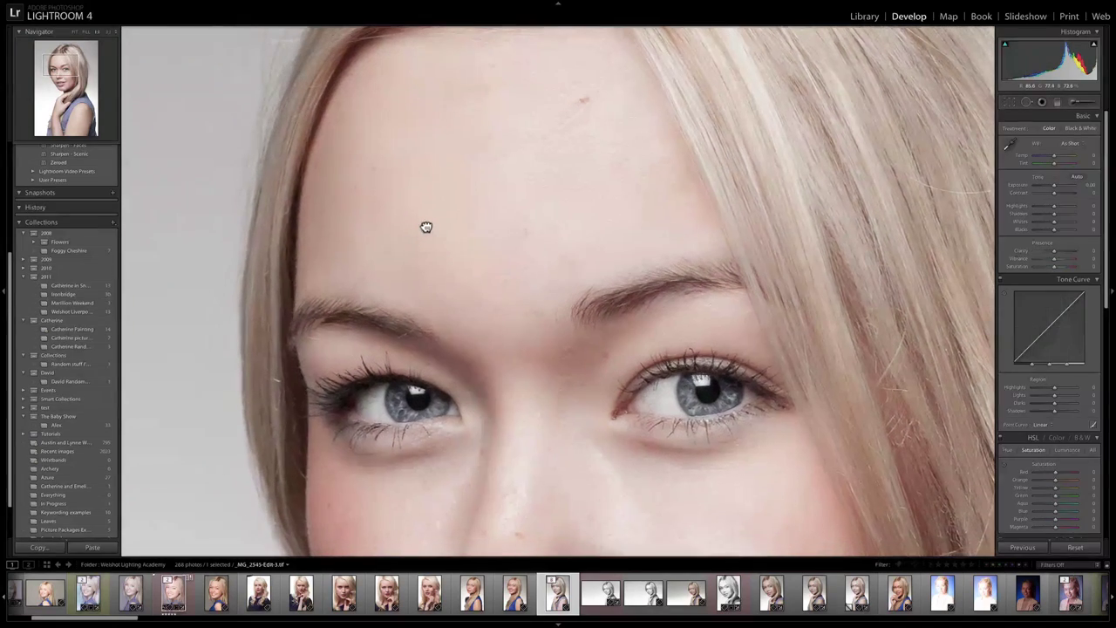
{"action": "key", "text": "q"}
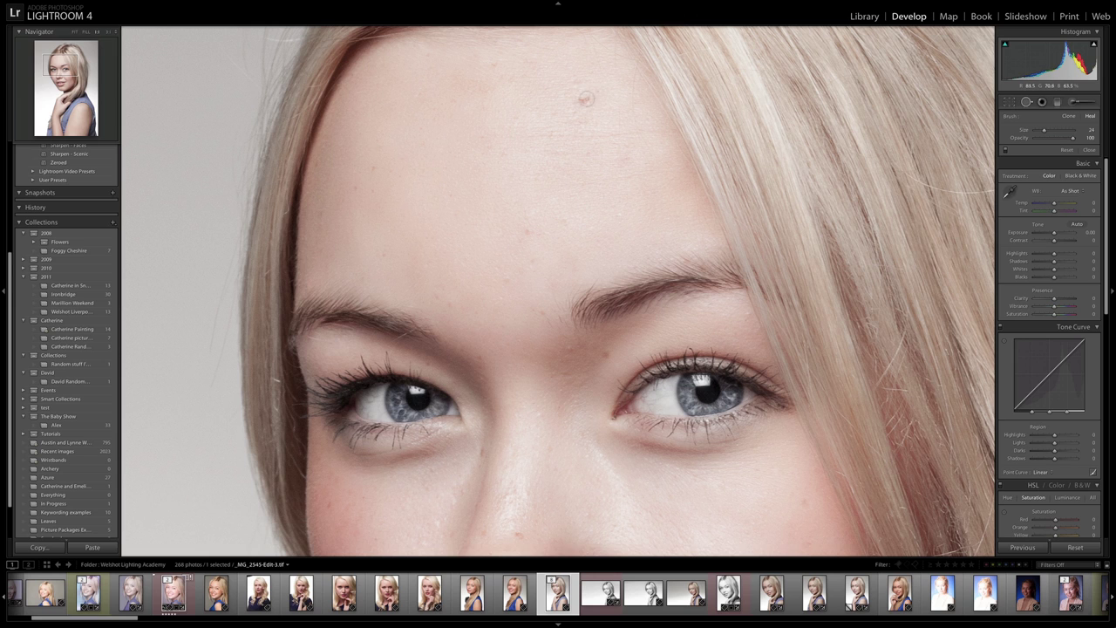
{"action": "left_click", "coordinate": [585, 99]}
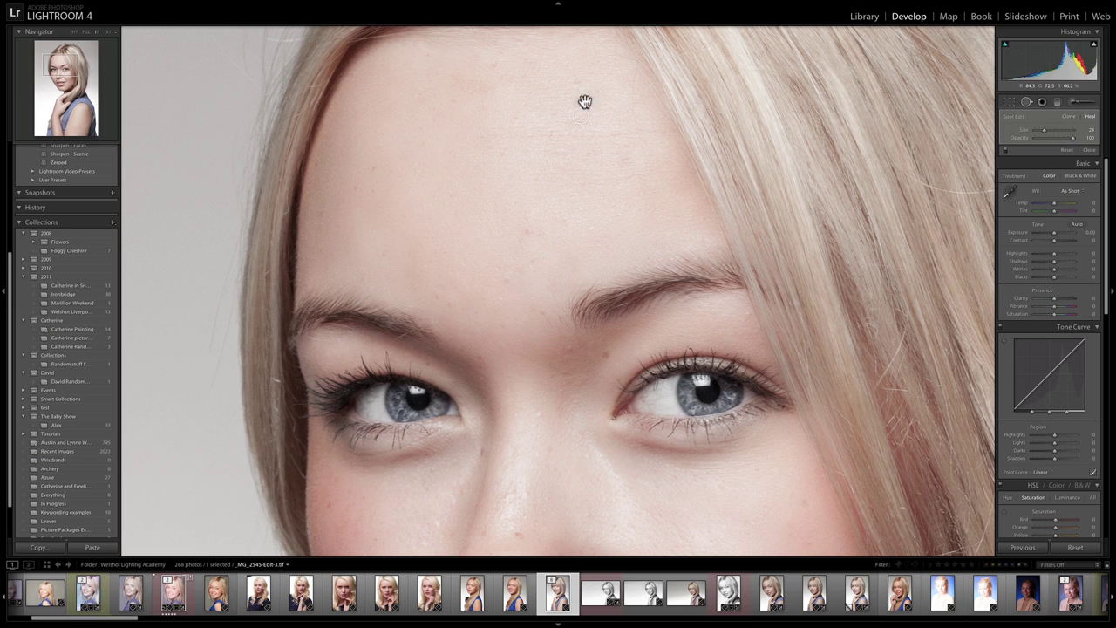
{"action": "left_click", "coordinate": [605, 353]}
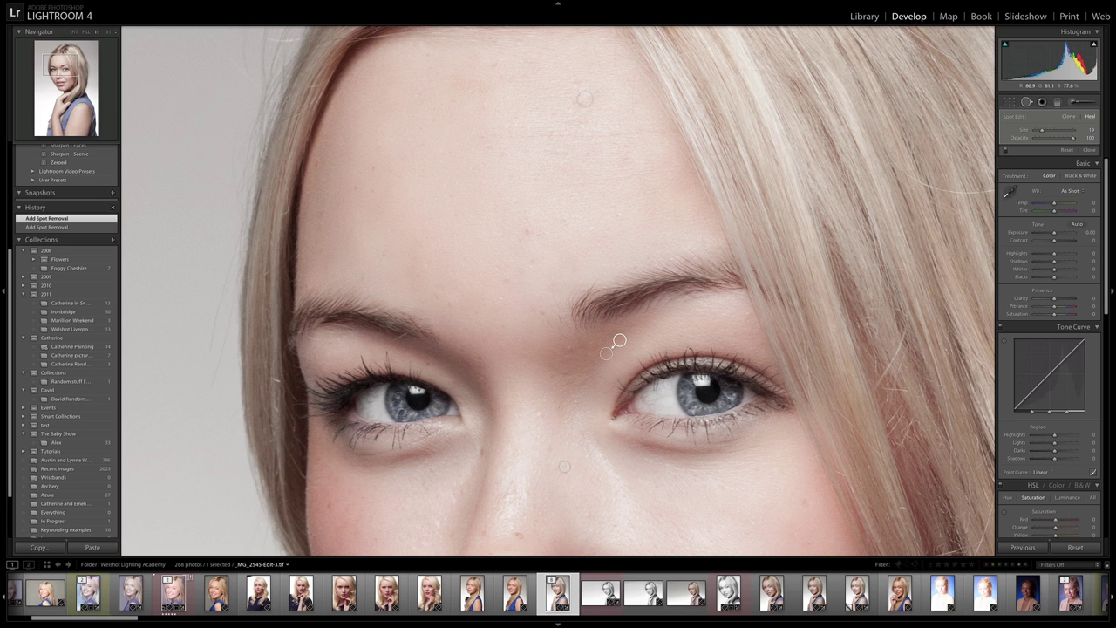
Heal the small mark on the lower forehead above the nose with a size 19 spot
{"action": "key", "text": "q"}
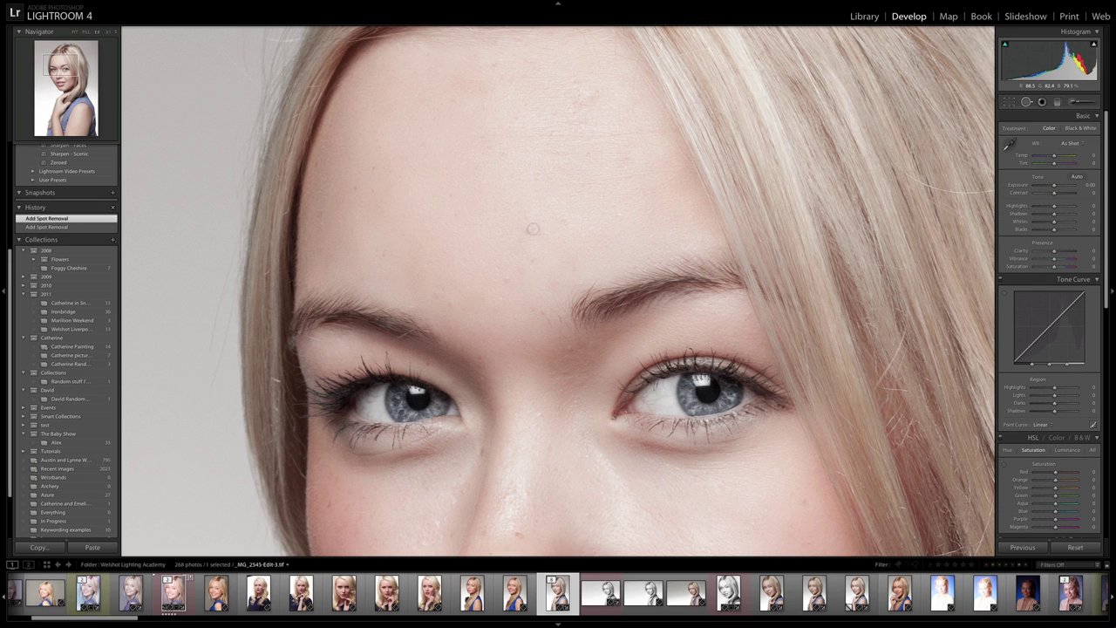
{"action": "key", "text": "q"}
{"action": "left_click_drag", "start_coordinate": [527, 243], "coordinate": [595, 295]}
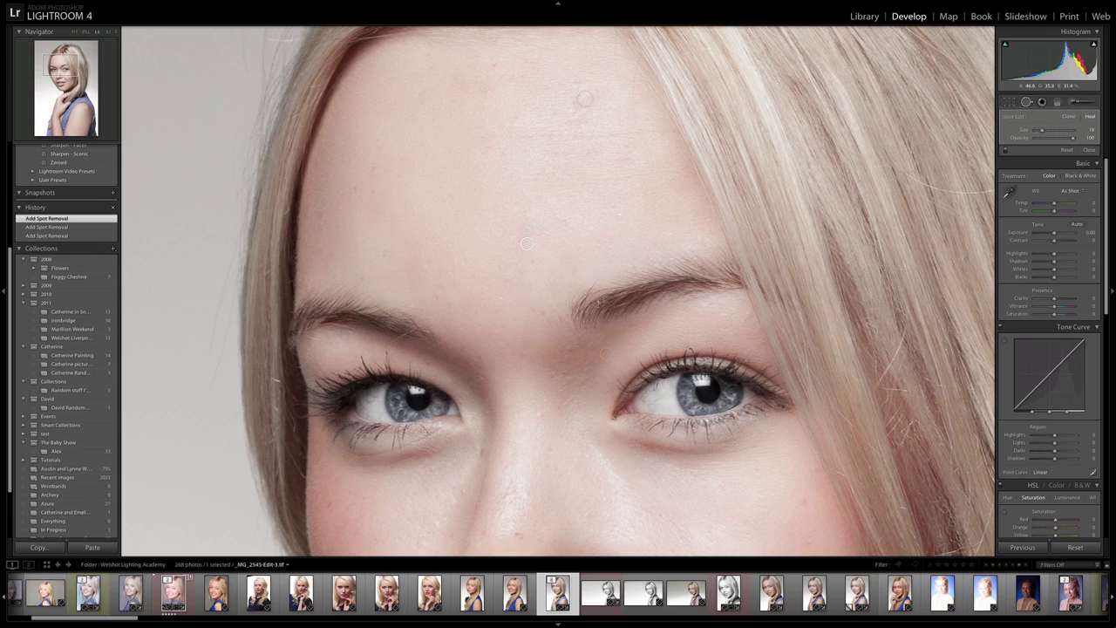
{"action": "key", "text": "q"}
Heal the red spot on the model's wrist with the size 19 spot removal
{"action": "left_click_drag", "start_coordinate": [521, 411], "coordinate": [515, 113]}
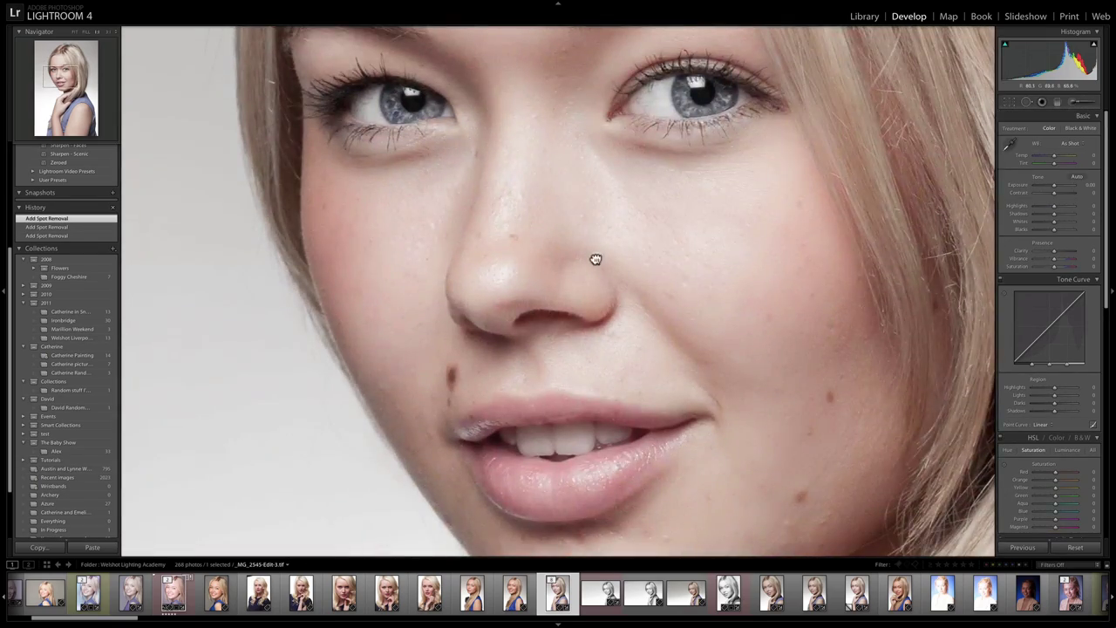
{"action": "left_click_drag", "start_coordinate": [595, 259], "coordinate": [542, 181]}
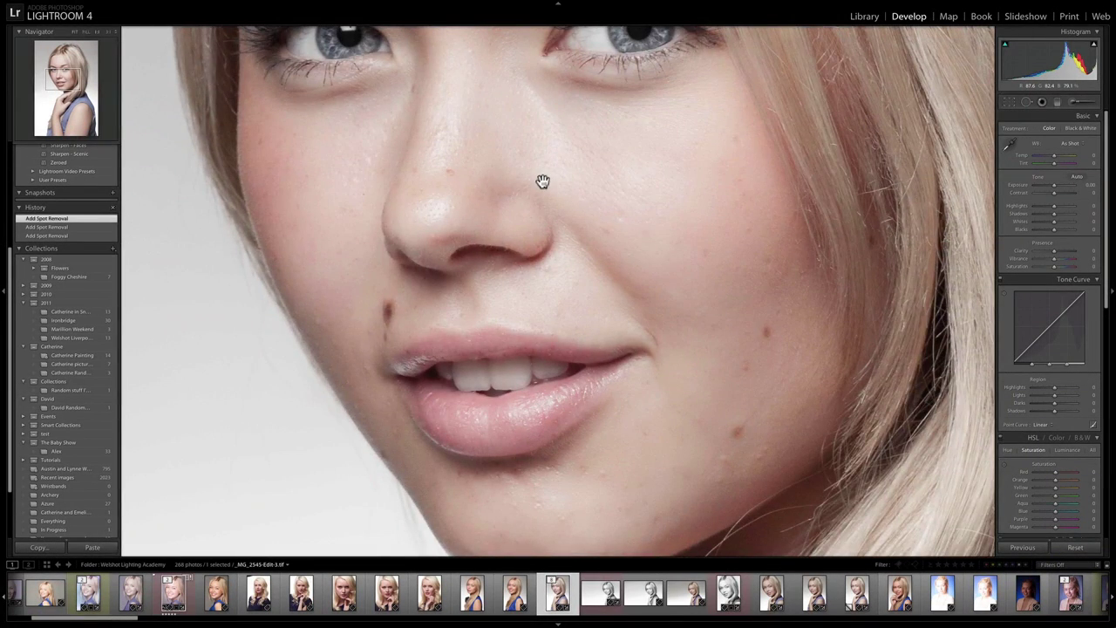
{"action": "left_click", "coordinate": [542, 181]}
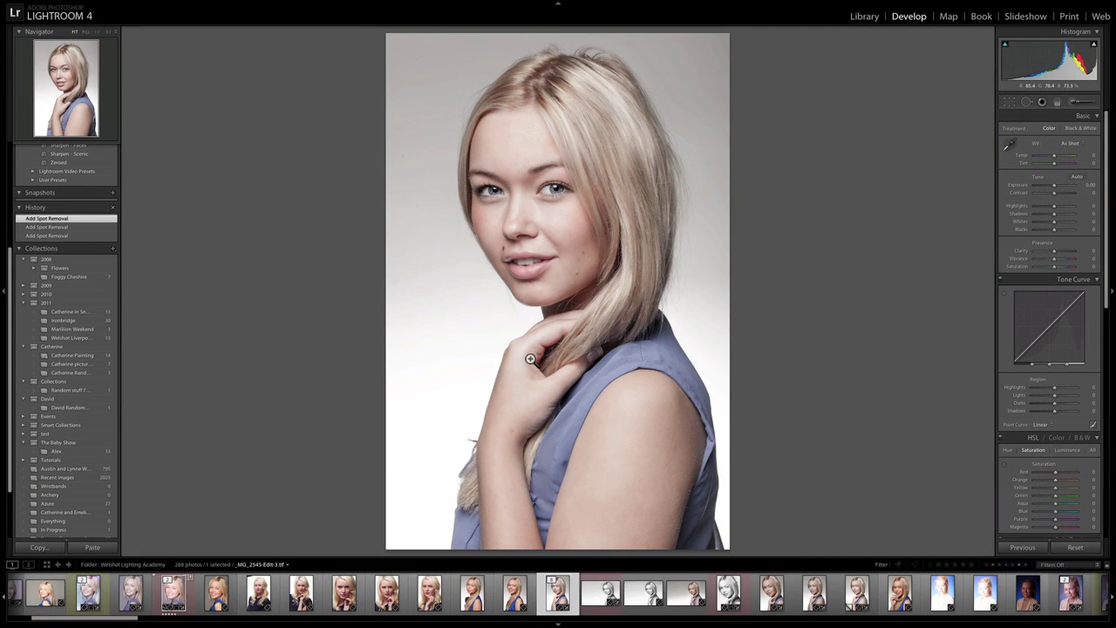
{"action": "left_click", "coordinate": [514, 431]}
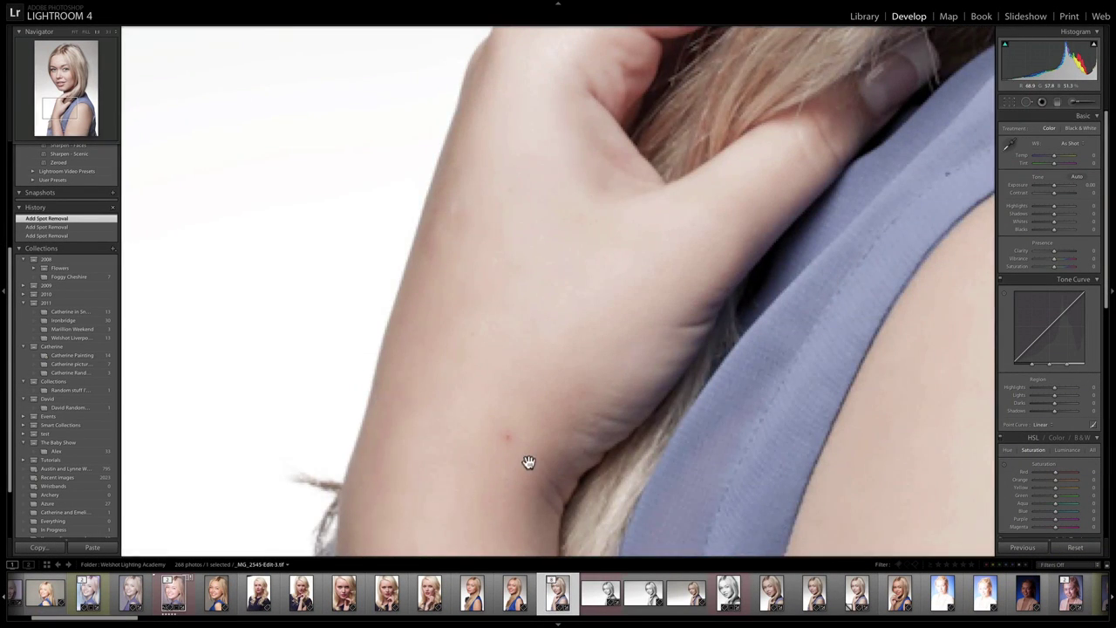
{"action": "key", "text": "q"}
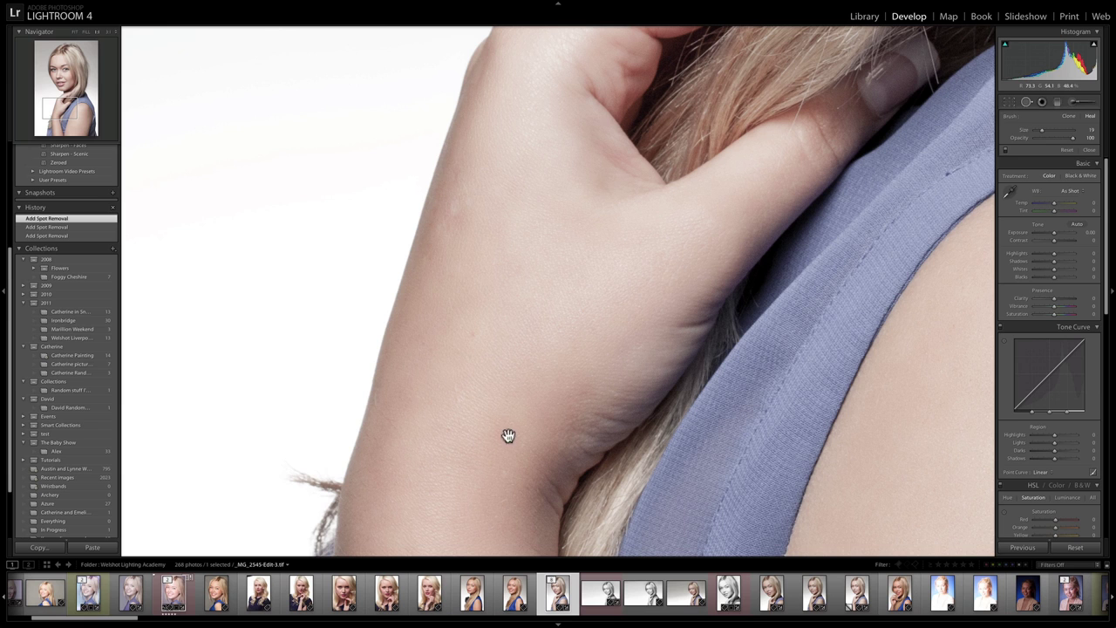
{"action": "left_click", "coordinate": [506, 448]}
{"action": "key", "text": "q"}
{"action": "left_click", "coordinate": [563, 358]}
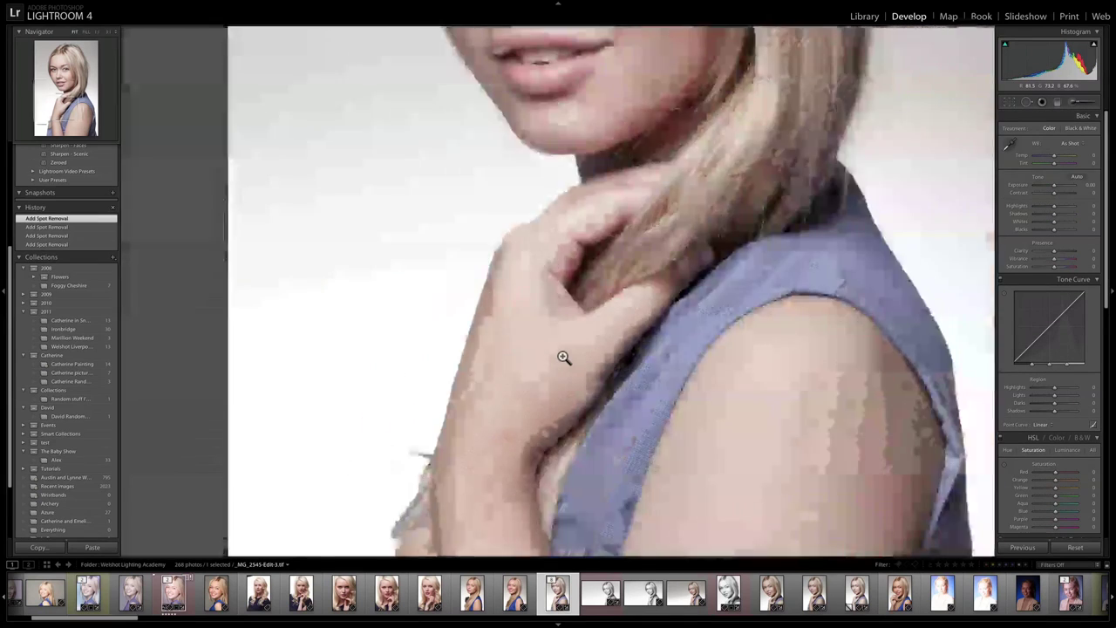
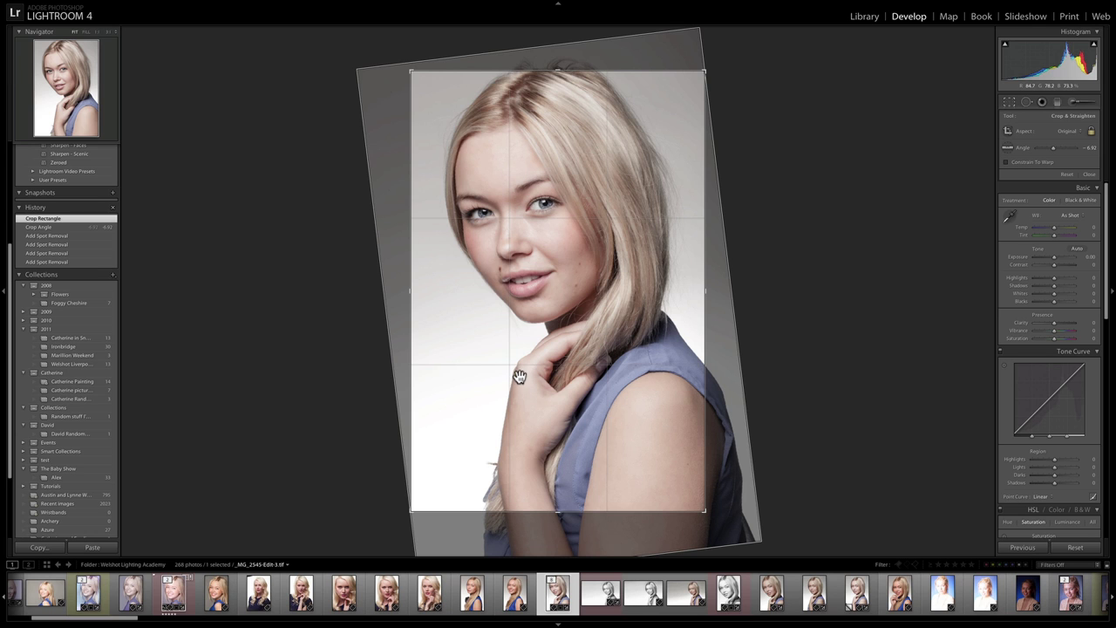
Reposition the portrait within the tilted crop, tighten the crop slightly around her, and apply it
{"action": "mouse_move", "coordinate": [536, 392]}
{"action": "left_mouse_down"}
{"action": "mouse_move", "coordinate": [531, 332]}
{"action": "mouse_move", "coordinate": [543, 393]}
{"action": "left_mouse_up"}
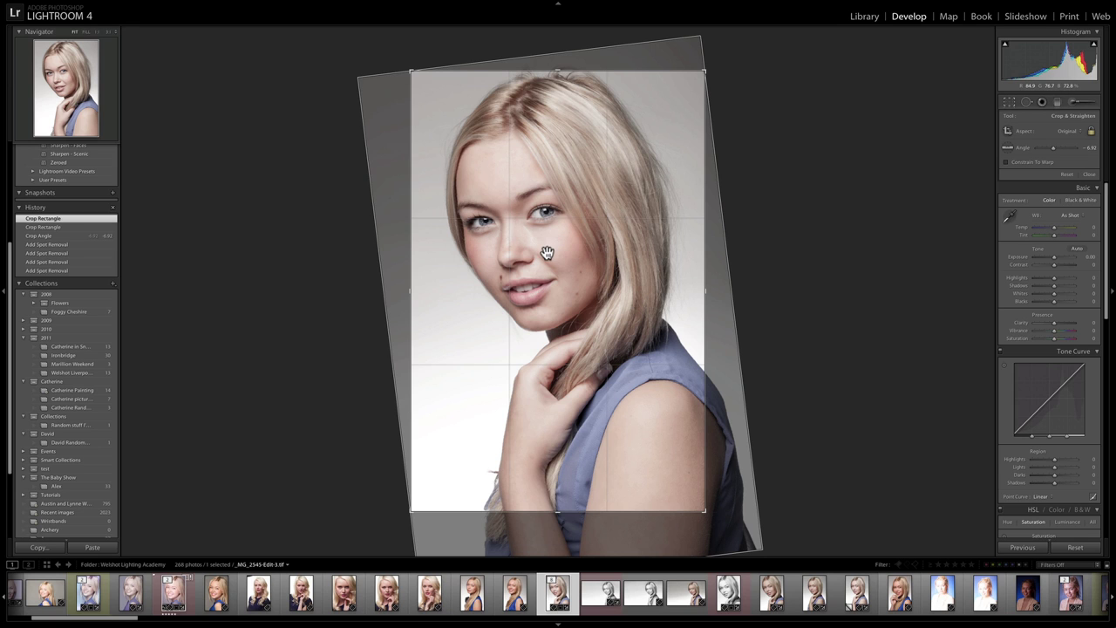
{"action": "key", "text": "Return"}
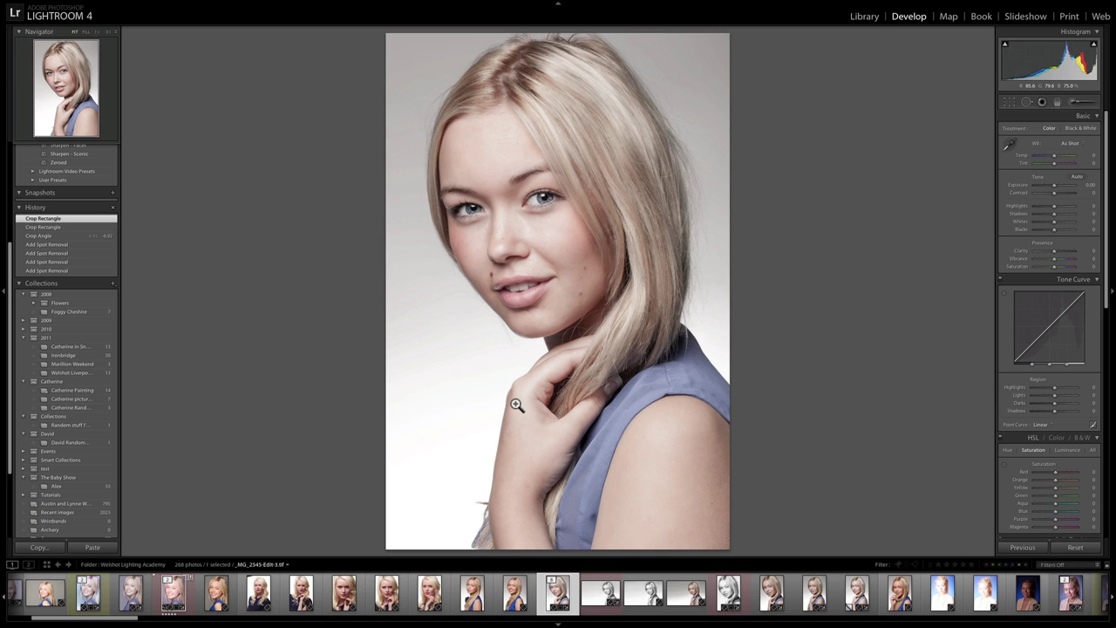
{"action": "key", "text": "r"}
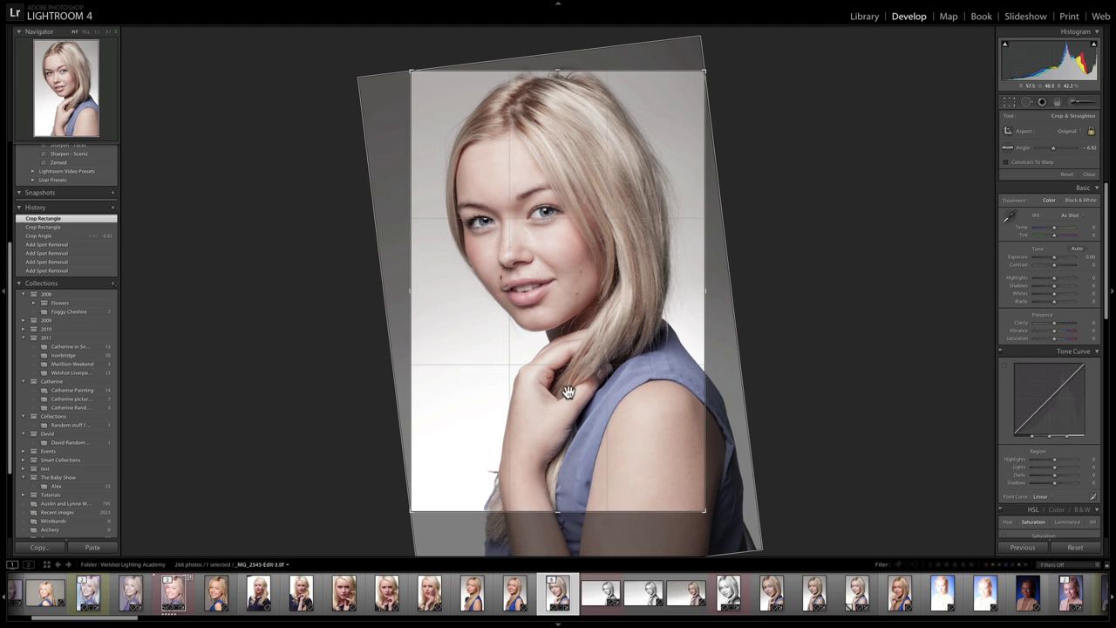
{"action": "left_click_drag", "start_coordinate": [409, 512], "coordinate": [414, 510]}
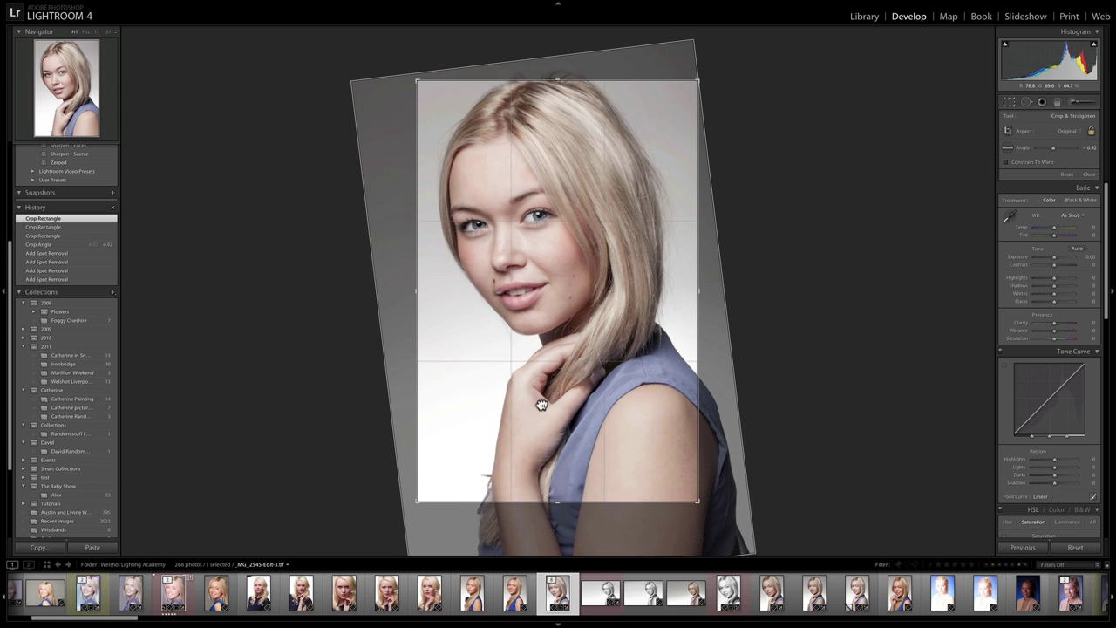
{"action": "key", "text": "r"}
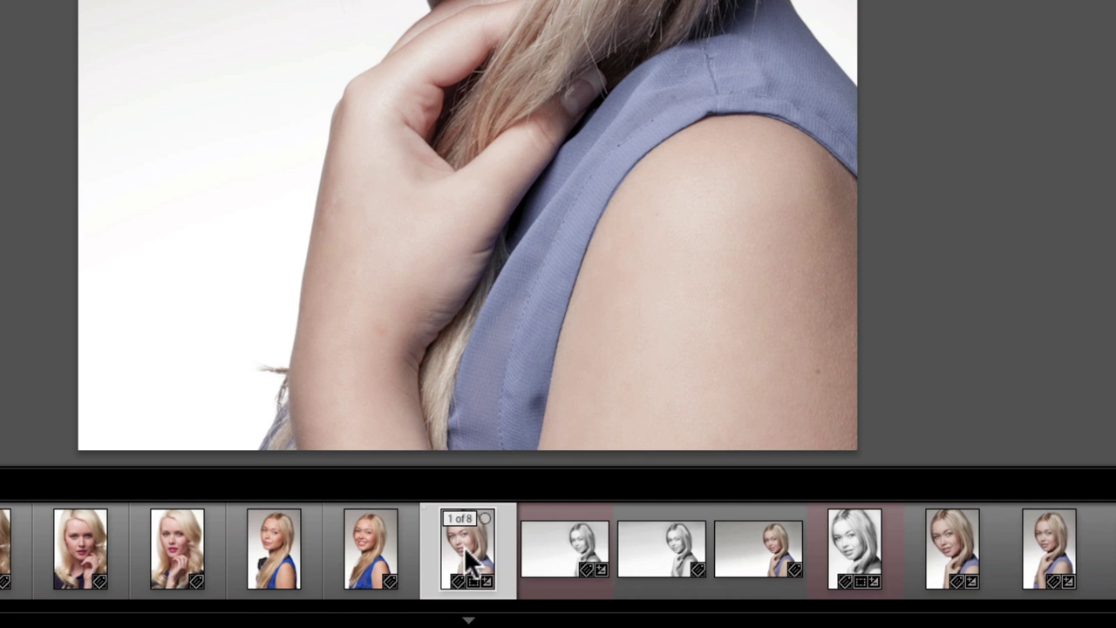
Open the cropped photo in Silver Efex Pro 2 as a copy with Lightroom adjustments
{"action": "right_click", "coordinate": [557, 596]}
{"action": "mouse_move", "coordinate": [656, 271]}
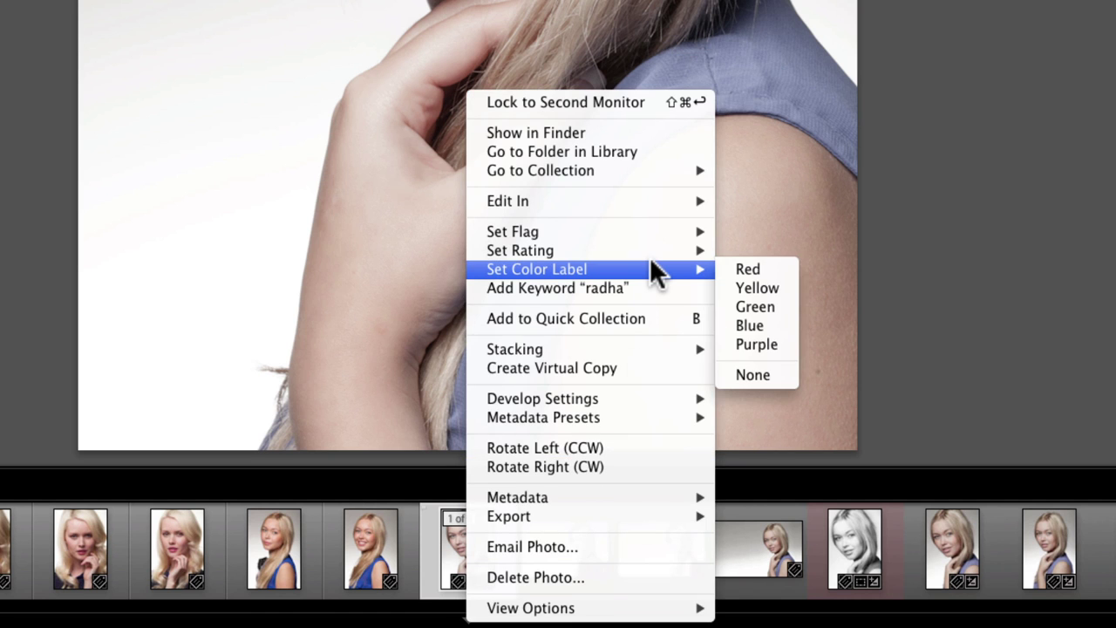
{"action": "mouse_move", "coordinate": [647, 203]}
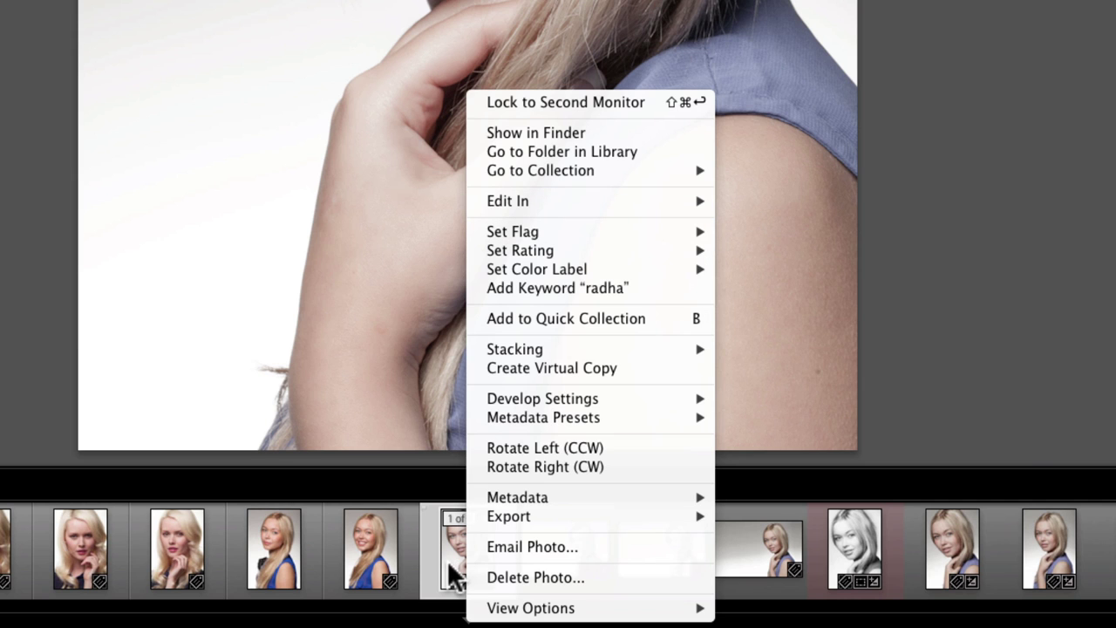
{"action": "mouse_move", "coordinate": [547, 200]}
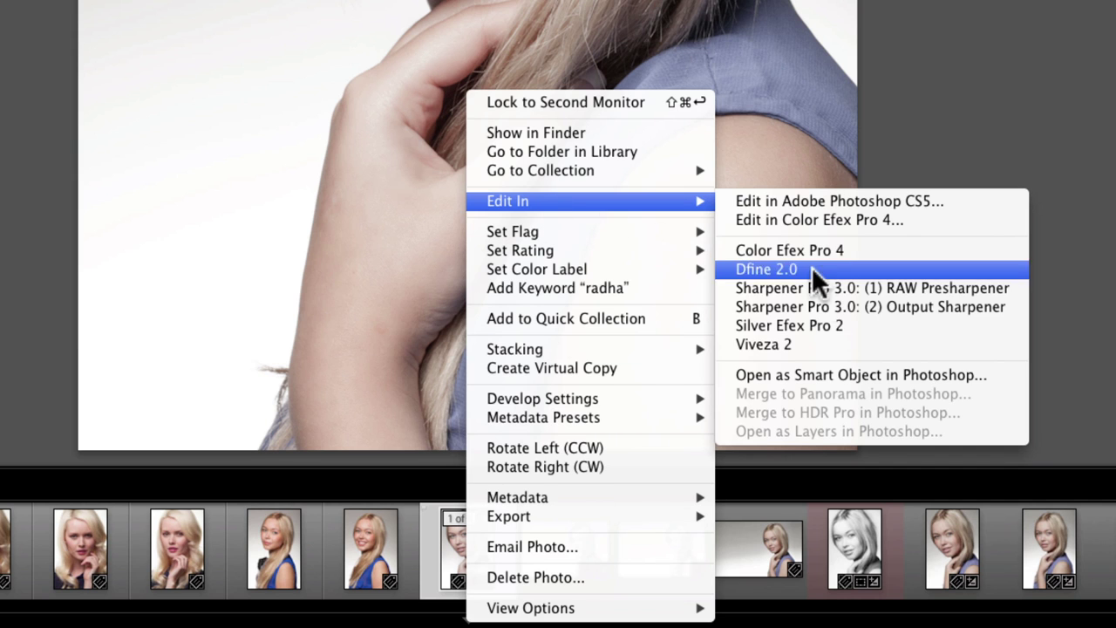
{"action": "left_click", "coordinate": [830, 325]}
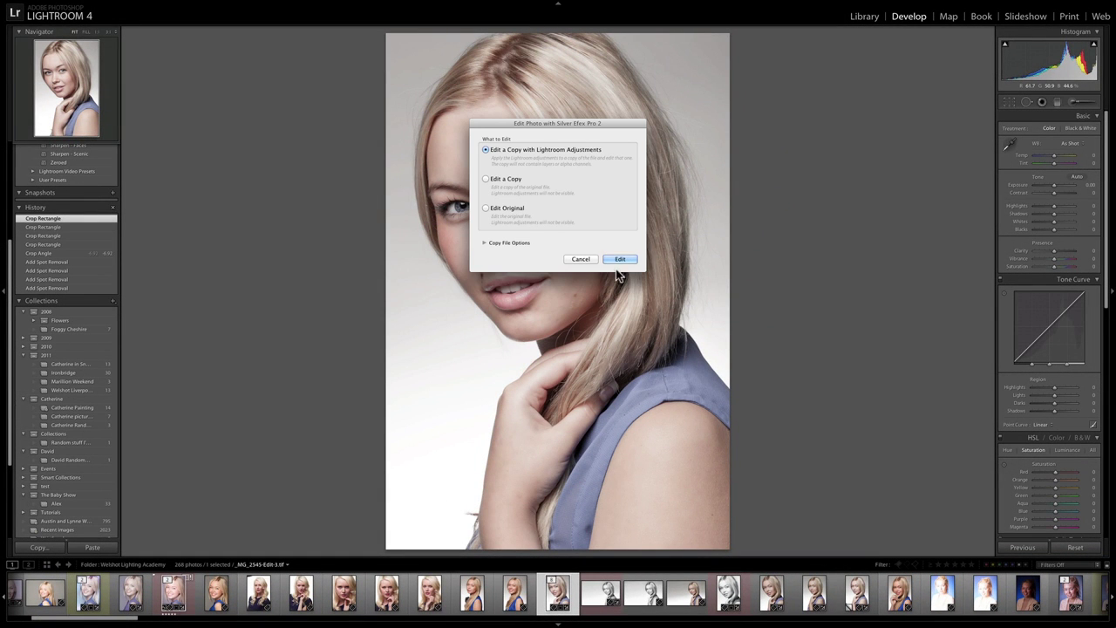
{"action": "left_click", "coordinate": [617, 260]}
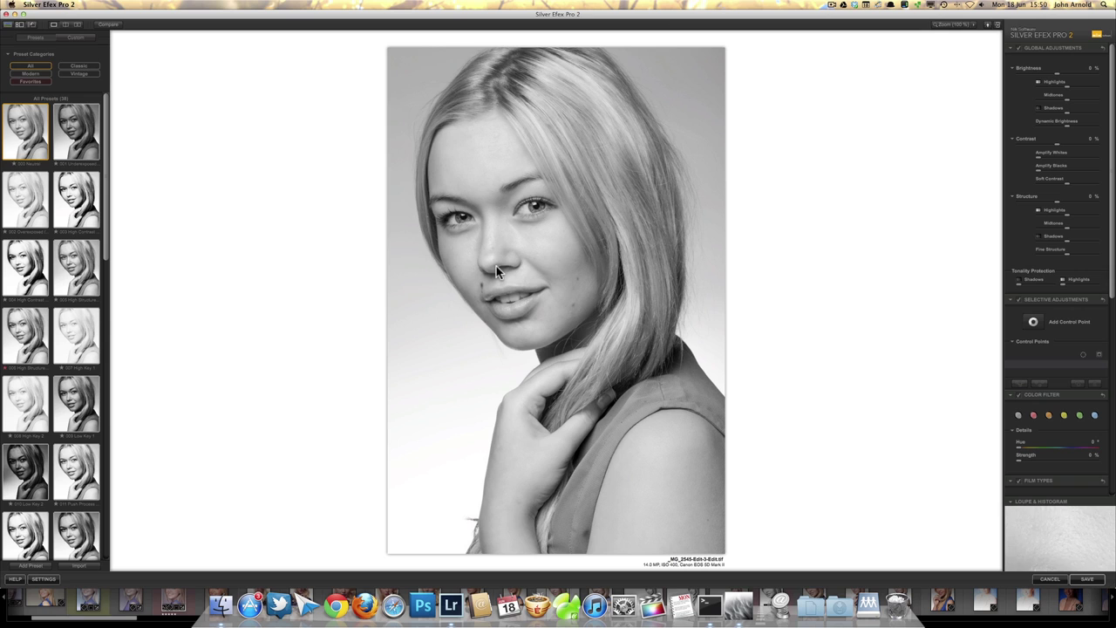
Compare the portrait against grey, black and white preview backgrounds, finishing on white, and filter the presets to Modern
{"action": "left_click", "coordinate": [988, 25]}
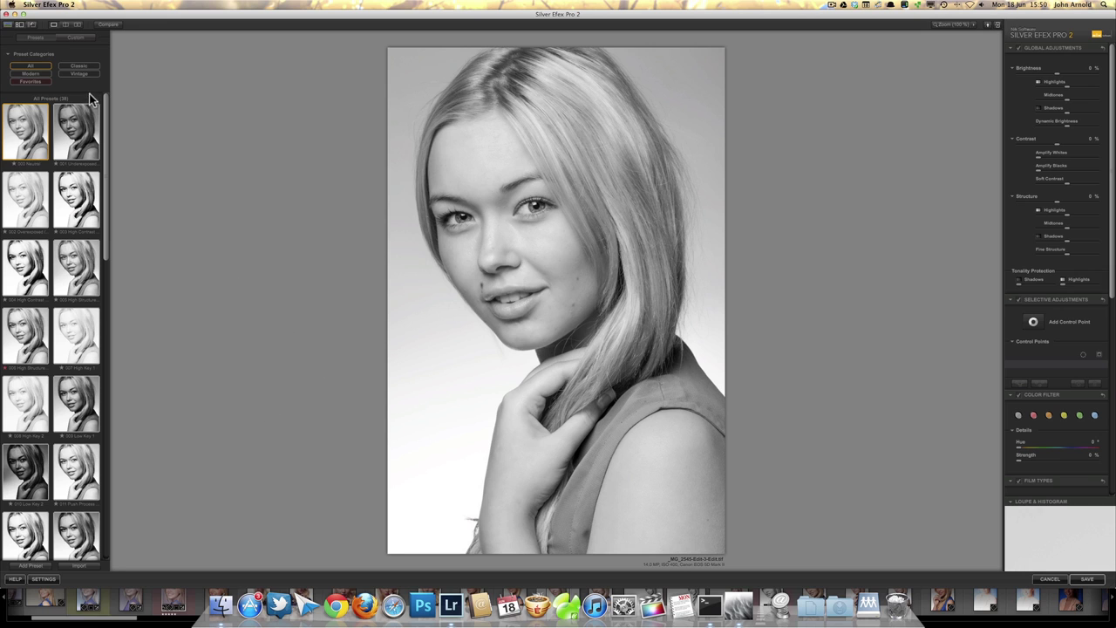
{"action": "left_click", "coordinate": [36, 74]}
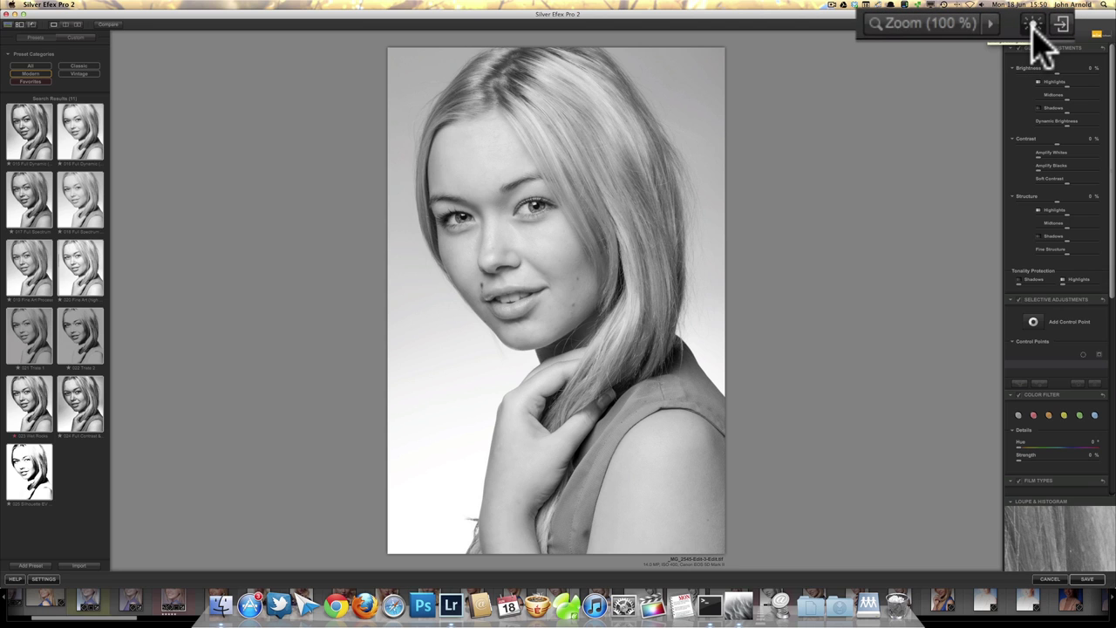
{"action": "left_click", "coordinate": [1034, 26]}
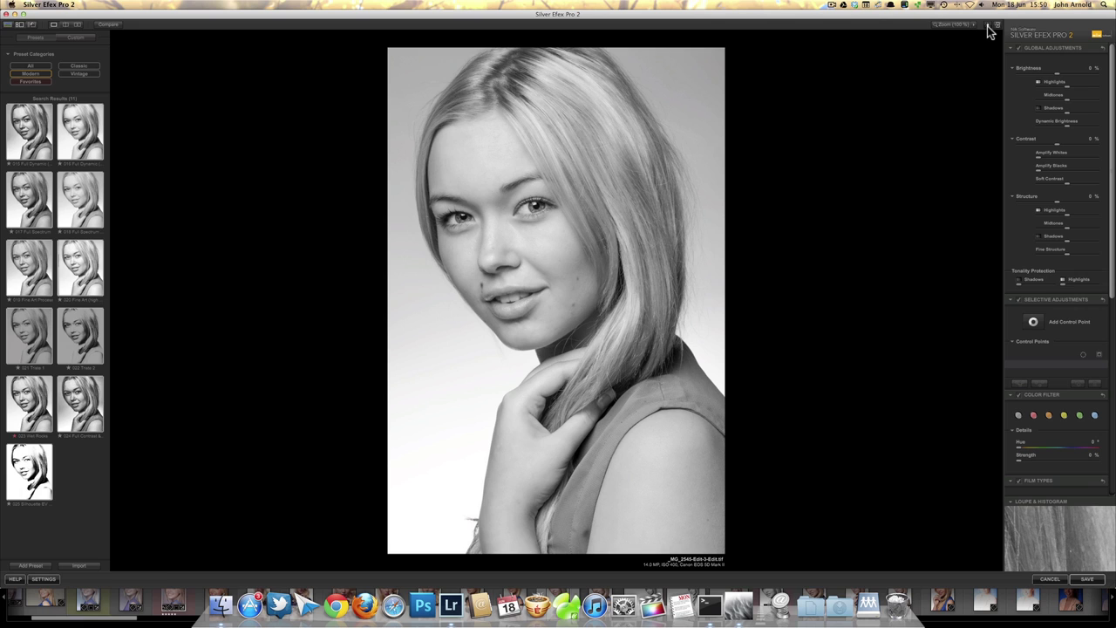
{"action": "left_click", "coordinate": [992, 27]}
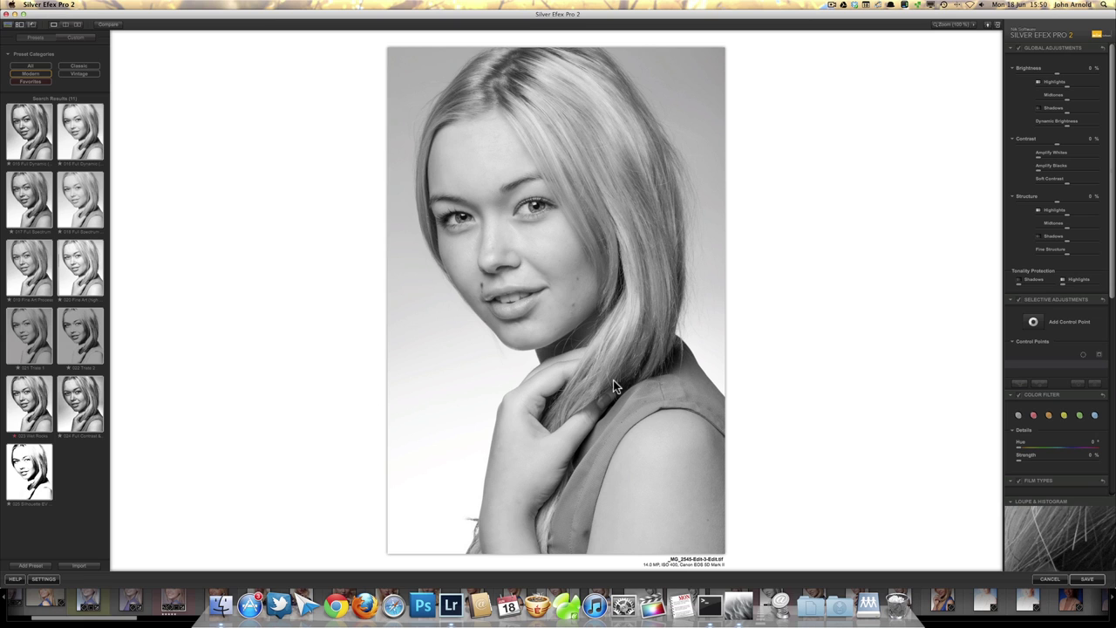
{"action": "left_click", "coordinate": [989, 27]}
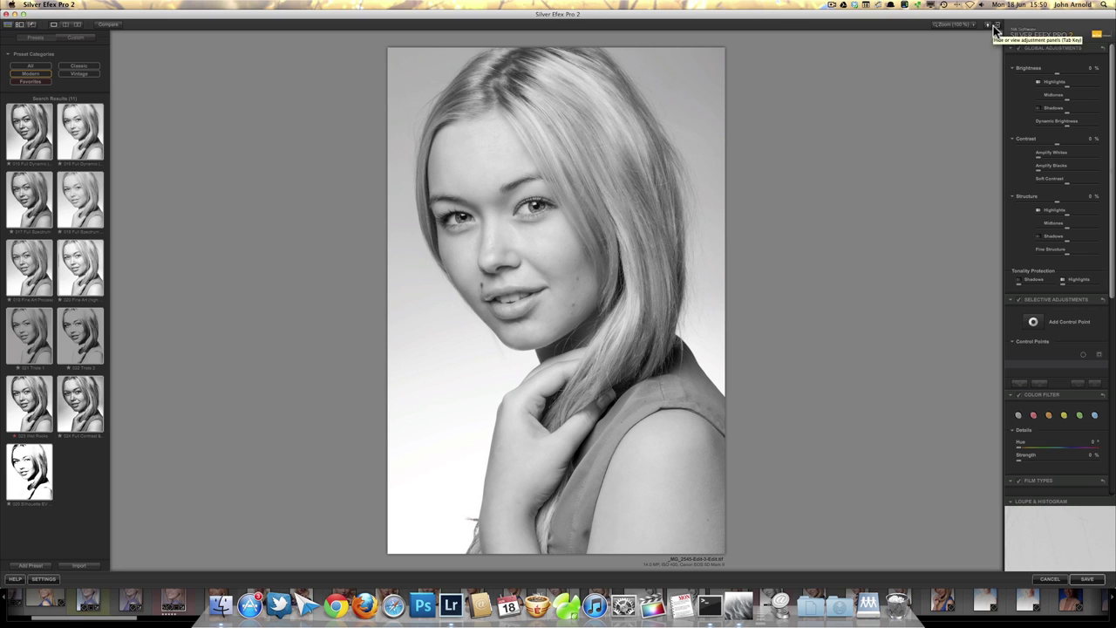
{"action": "left_click", "coordinate": [990, 28]}
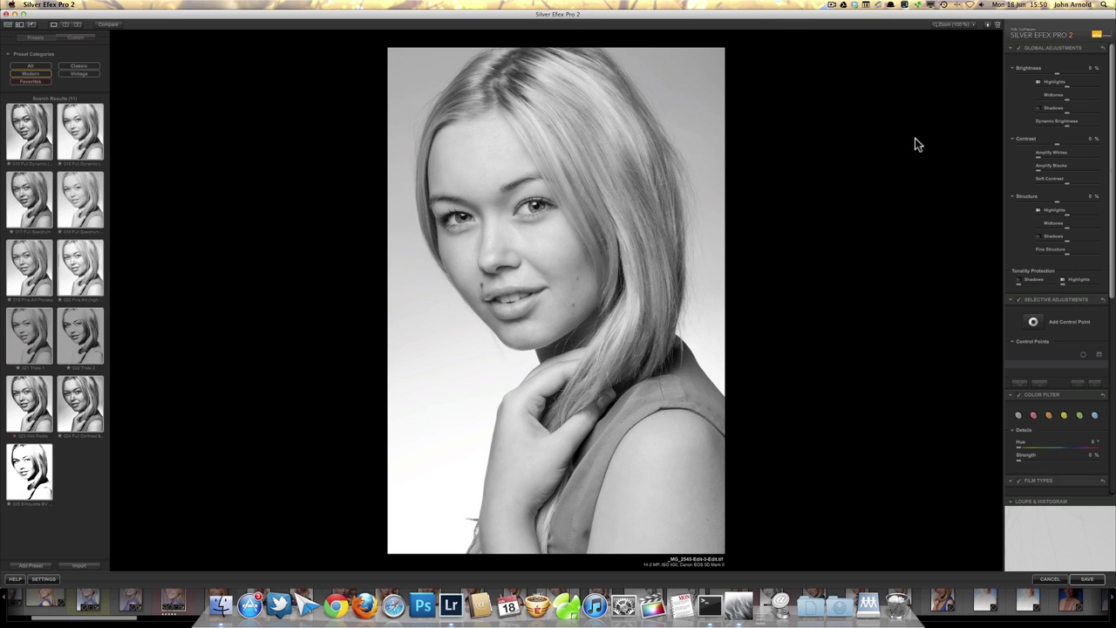
{"action": "left_click", "coordinate": [989, 27]}
{"action": "left_click", "coordinate": [990, 27]}
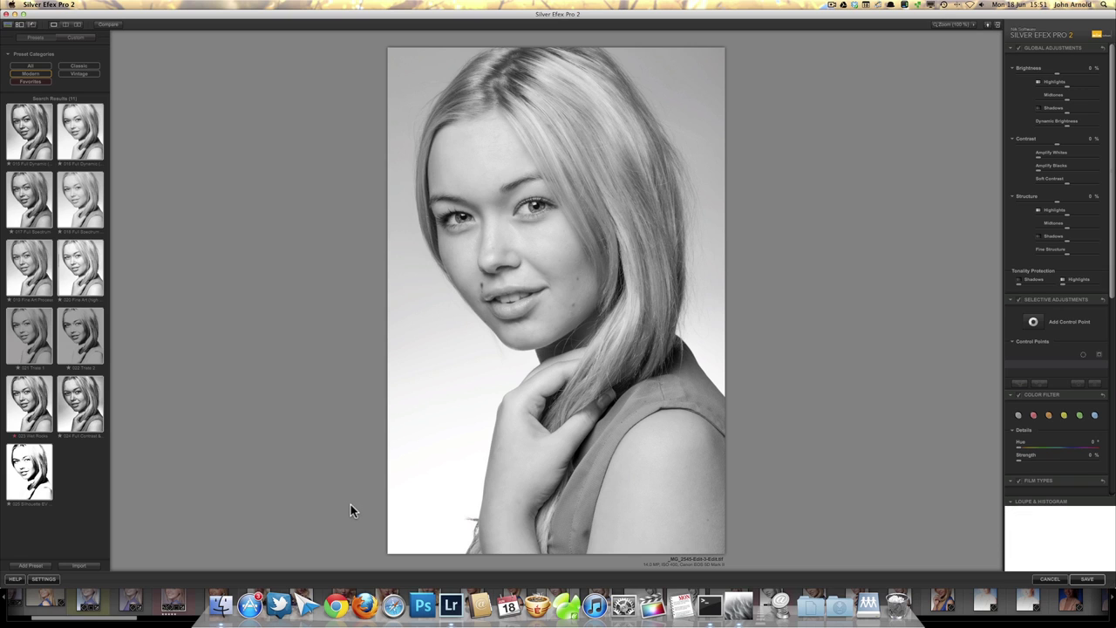
{"action": "left_click", "coordinate": [989, 30]}
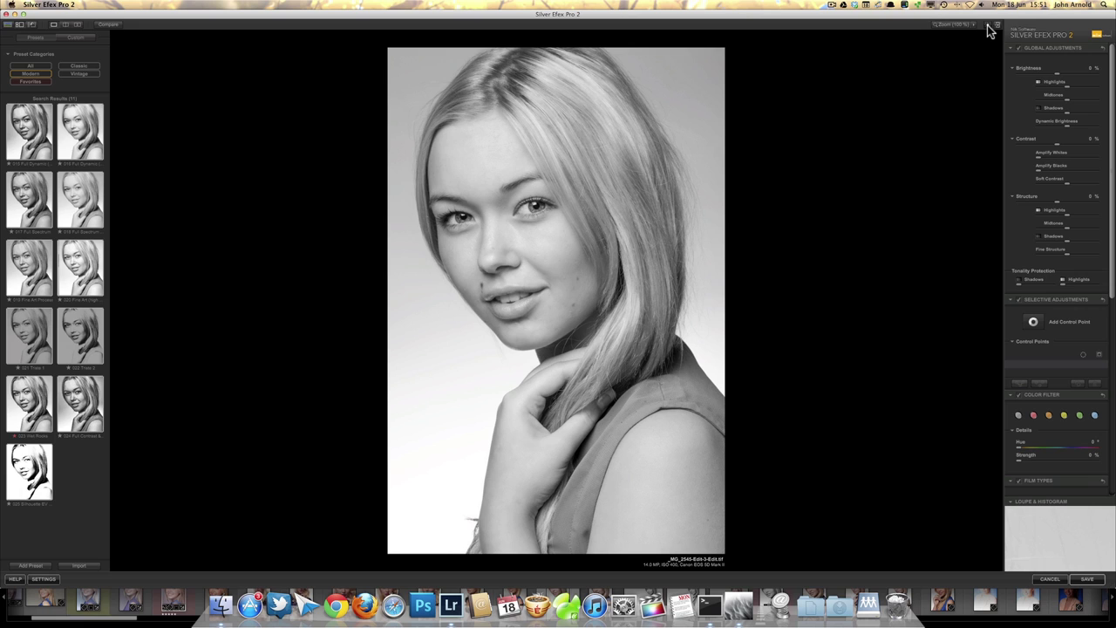
{"action": "left_click", "coordinate": [989, 30]}
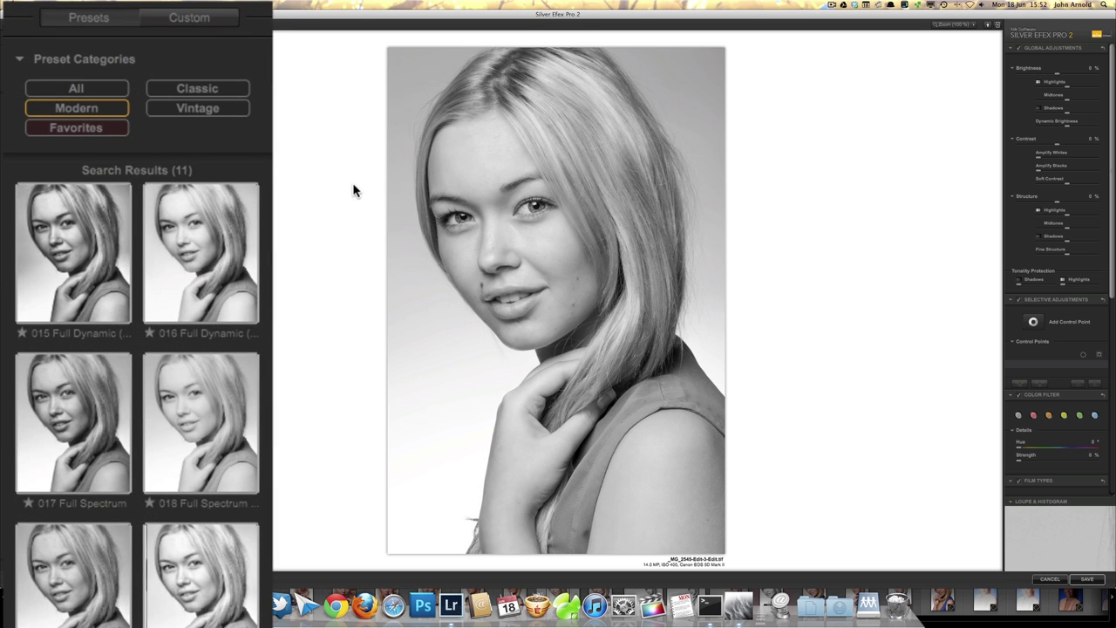
Browse the All, Modern, Classic and Vintage preset categories to examine the black-and-white looks on offer
{"action": "left_click", "coordinate": [159, 20]}
{"action": "left_click", "coordinate": [92, 22]}
{"action": "left_click", "coordinate": [95, 93]}
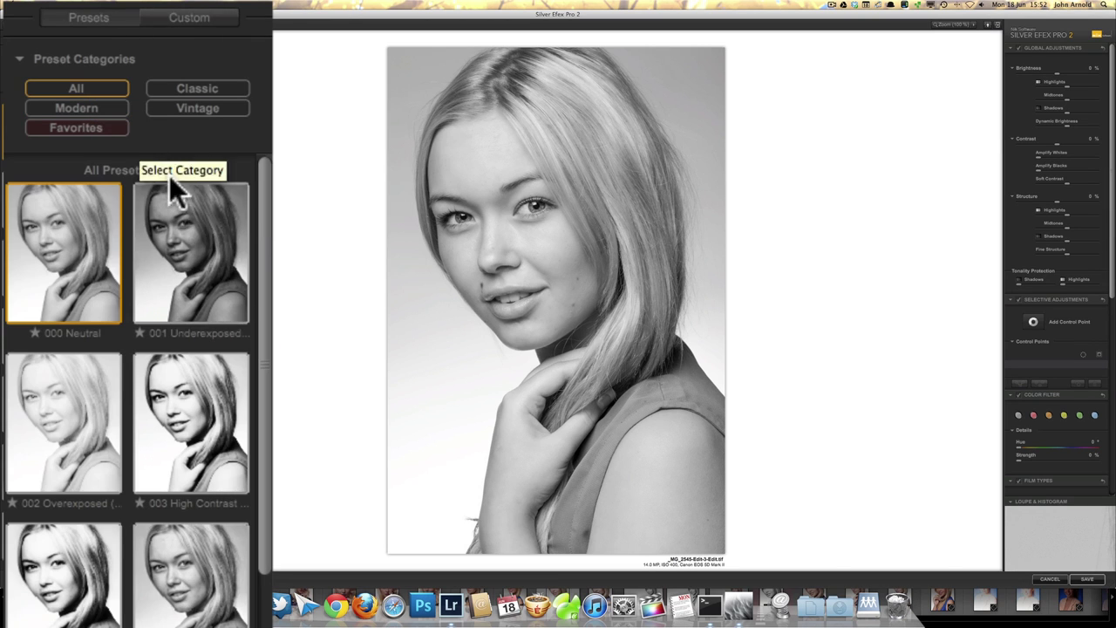
{"action": "left_click", "coordinate": [107, 106]}
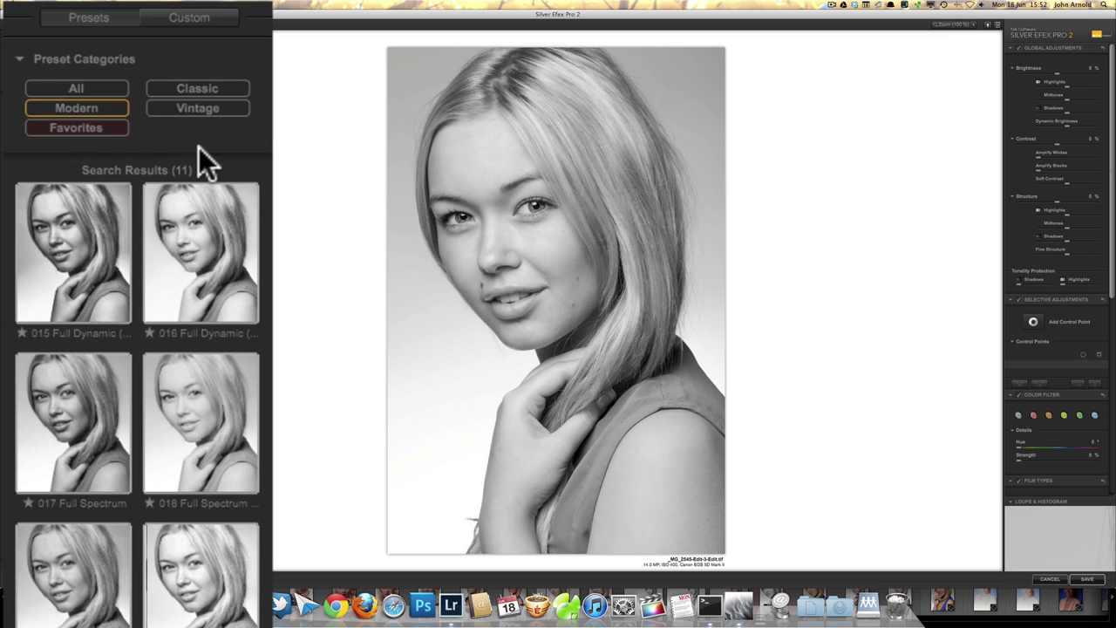
{"action": "left_click", "coordinate": [206, 87]}
{"action": "scroll", "coordinate": [191, 349], "scroll_direction": "down", "scroll_amount": 3}
{"action": "scroll", "coordinate": [192, 349], "scroll_direction": "up", "scroll_amount": 3}
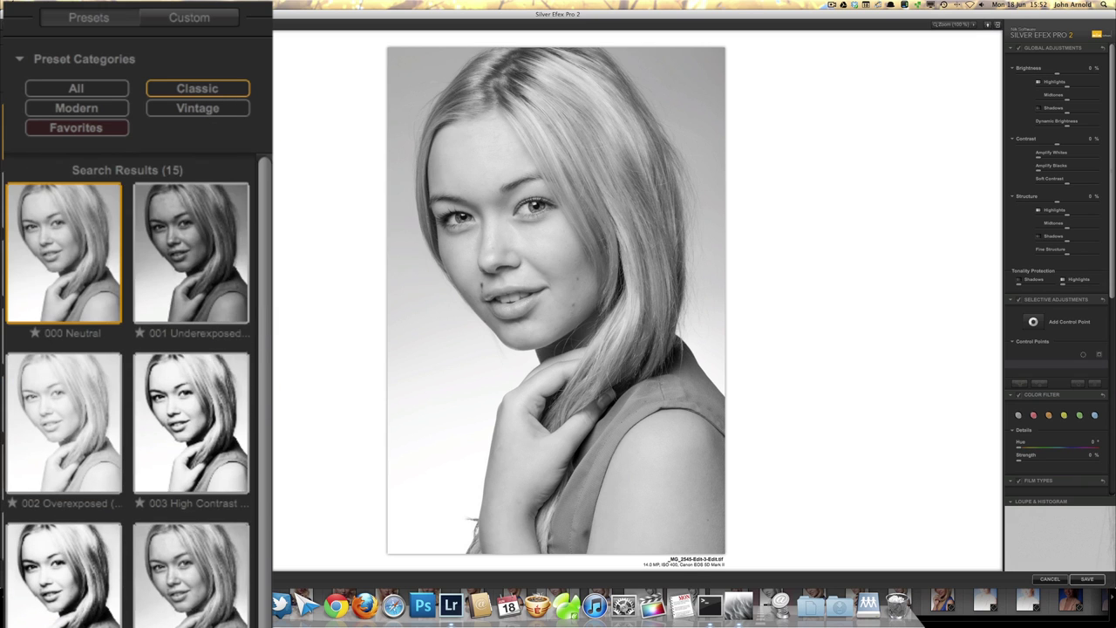
{"action": "left_click", "coordinate": [173, 106]}
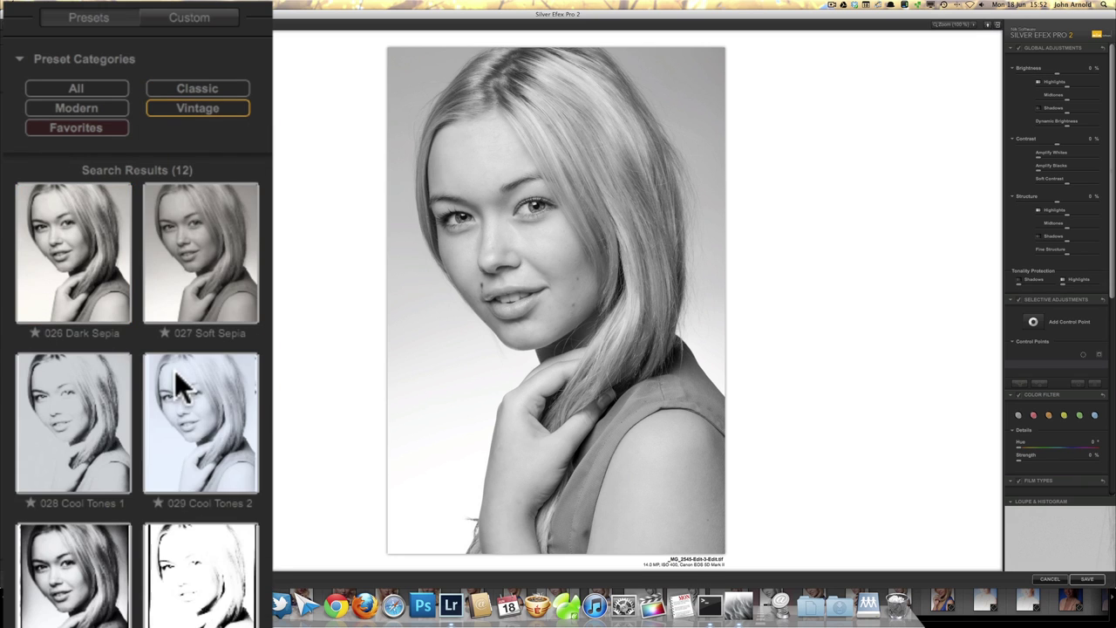
Try the 029 Cool Tones 2 preset and other Vintage looks on the portrait
{"action": "left_click", "coordinate": [210, 385]}
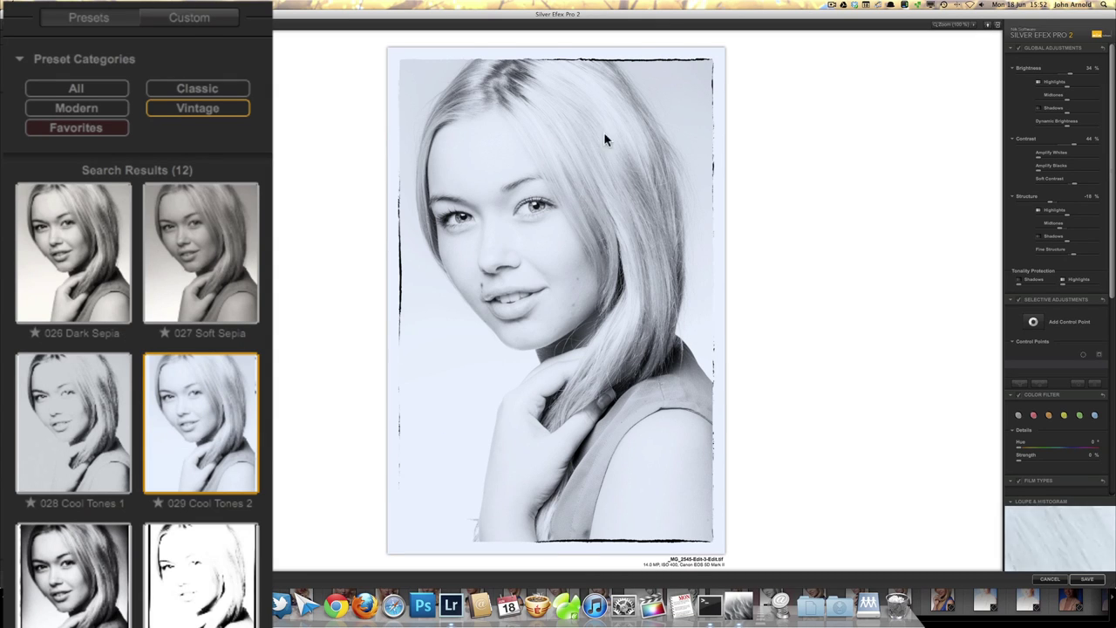
{"action": "key", "text": "super+z"}
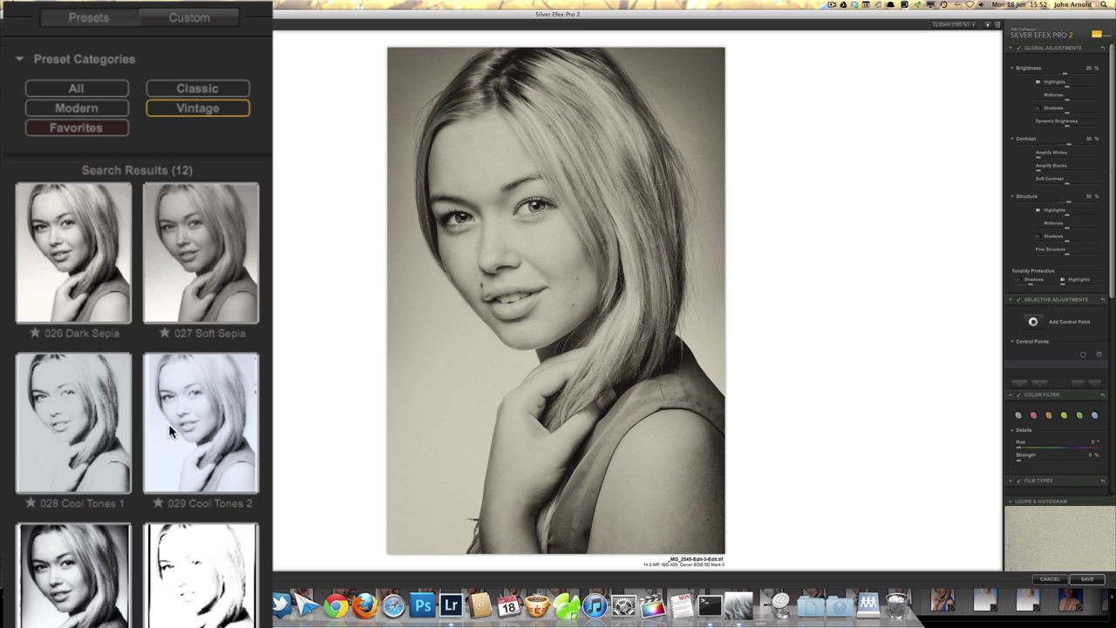
{"action": "key", "text": "super+z"}
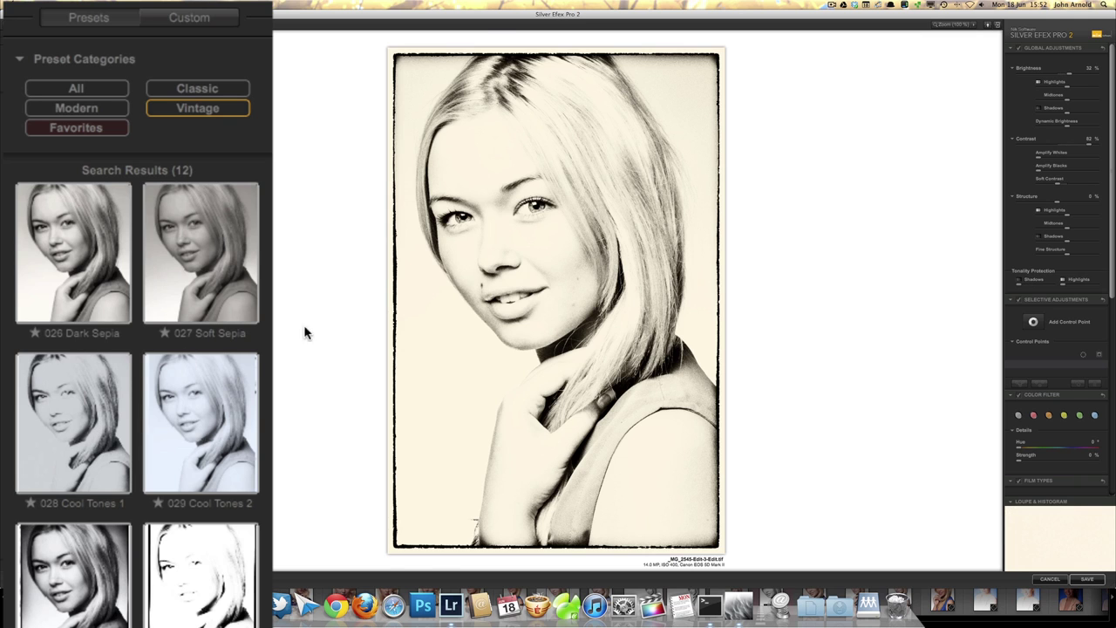
Filter the presets to Modern and compare 015 Full Dynamic with 016 Full Dynamic on the portrait, finishing on 016
{"action": "left_click", "coordinate": [84, 107]}
{"action": "left_click", "coordinate": [56, 233]}
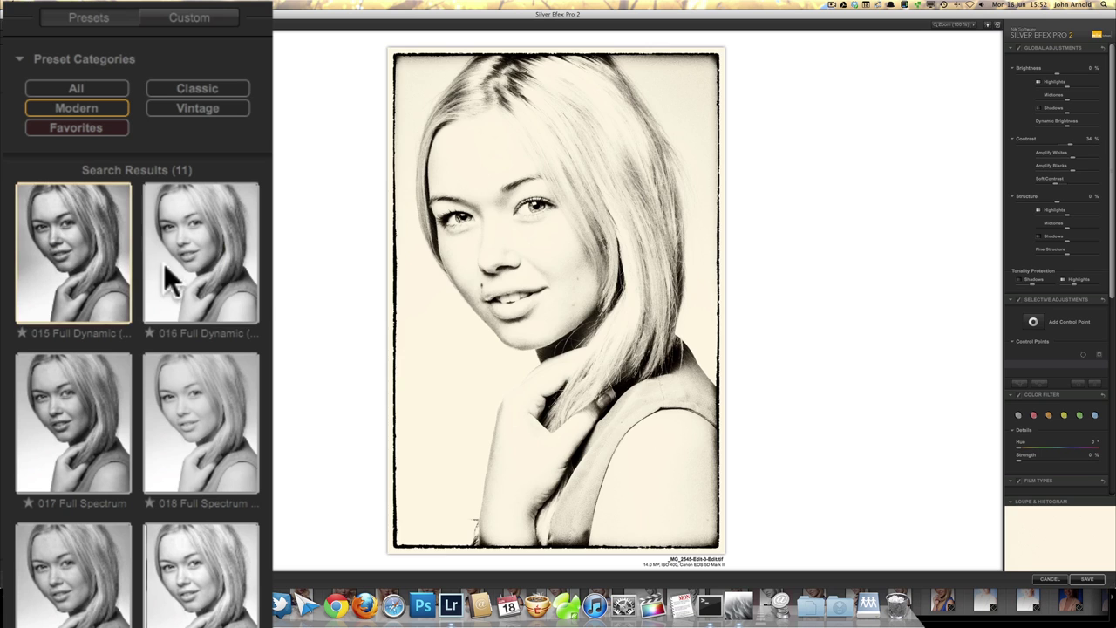
{"action": "left_click", "coordinate": [208, 266]}
{"action": "left_click", "coordinate": [122, 269]}
{"action": "left_click", "coordinate": [185, 266]}
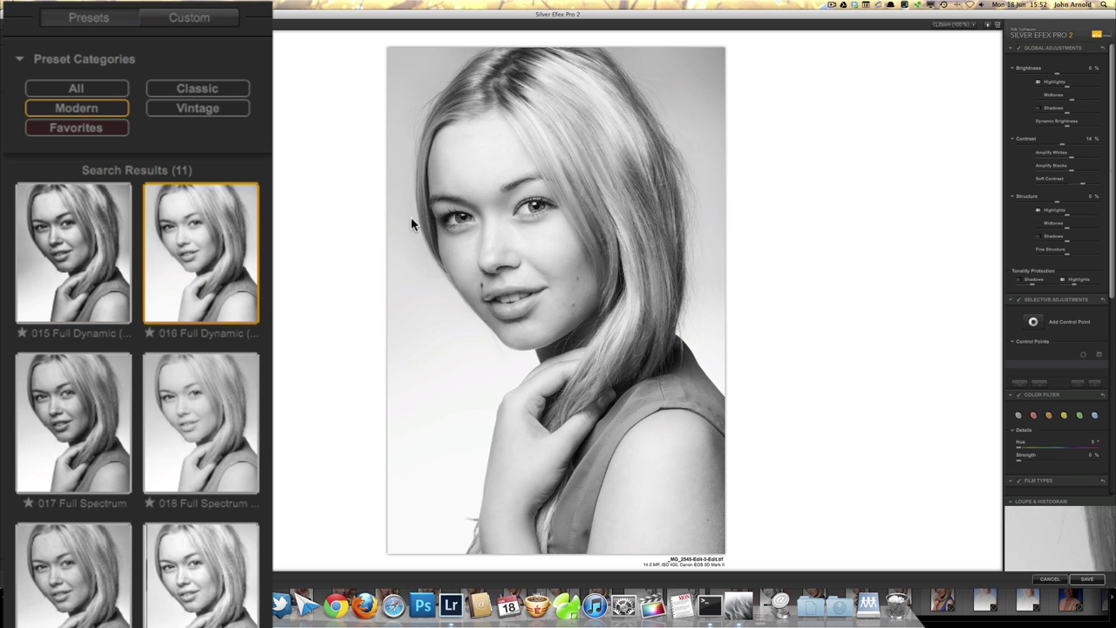
Try the 017 and 018 Full Spectrum presets, the 019 Fine Art preset and the thin-bordered preset beside it on the portrait
{"action": "left_click", "coordinate": [76, 406]}
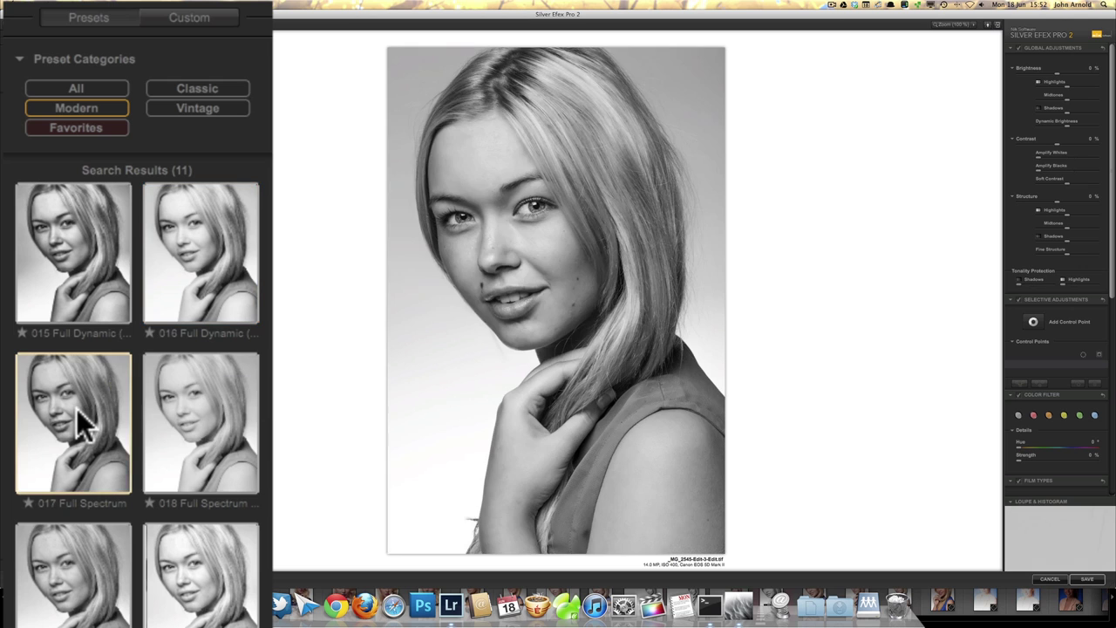
{"action": "left_click", "coordinate": [175, 420]}
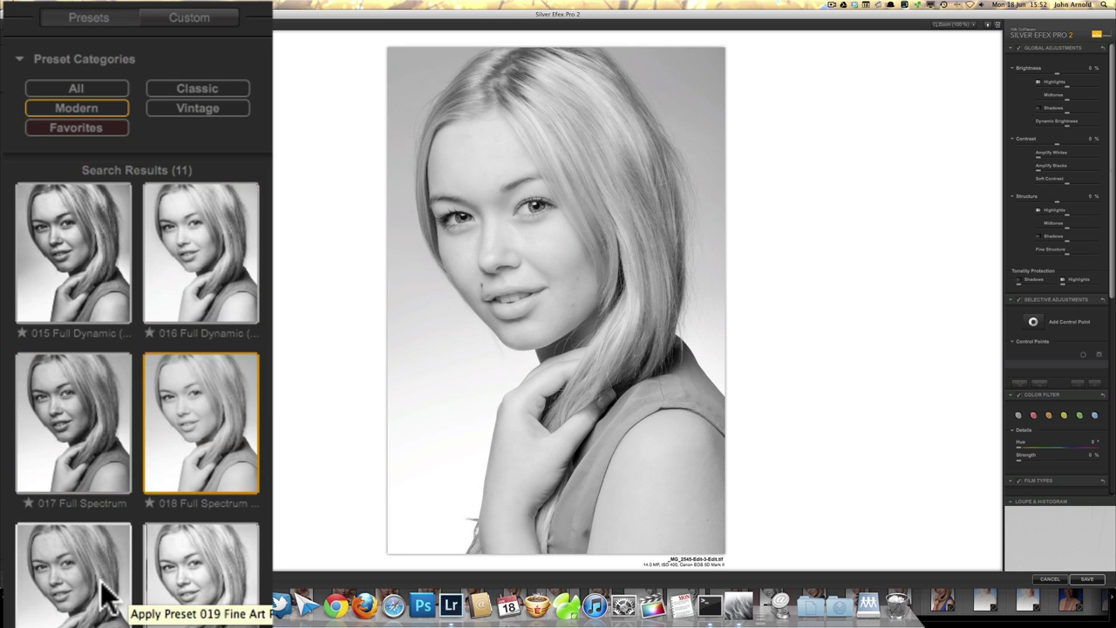
{"action": "left_click", "coordinate": [104, 593]}
{"action": "left_click", "coordinate": [190, 602]}
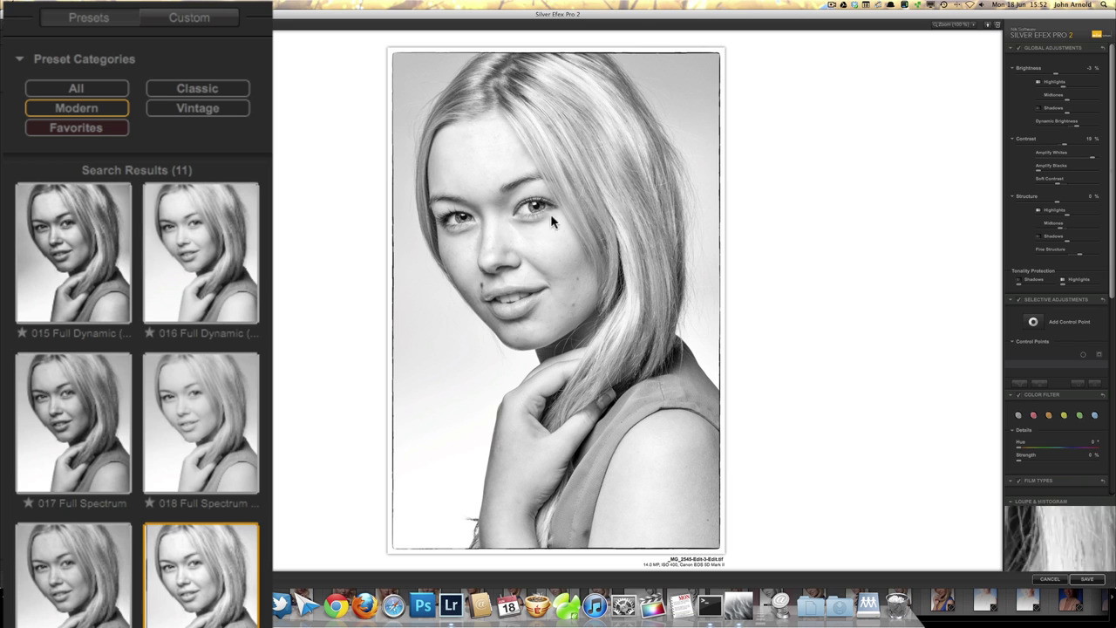
Compare the 018 Full Spectrum preset with 016 Full Dynamic and leave 016 Full Dynamic applied to the portrait
{"action": "left_click", "coordinate": [184, 437]}
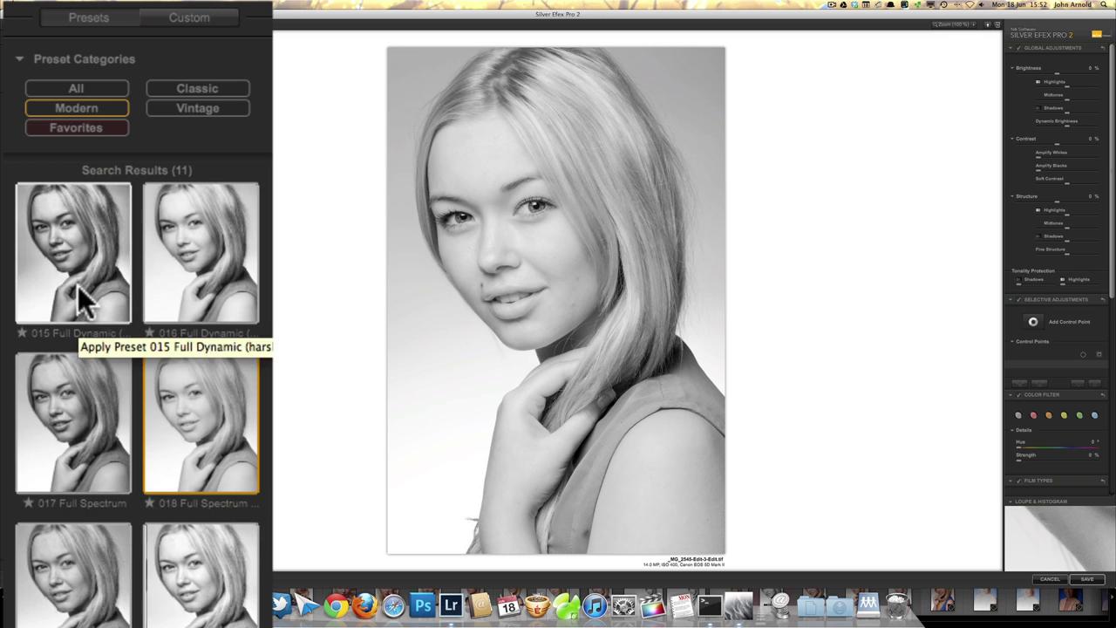
{"action": "left_click", "coordinate": [176, 279]}
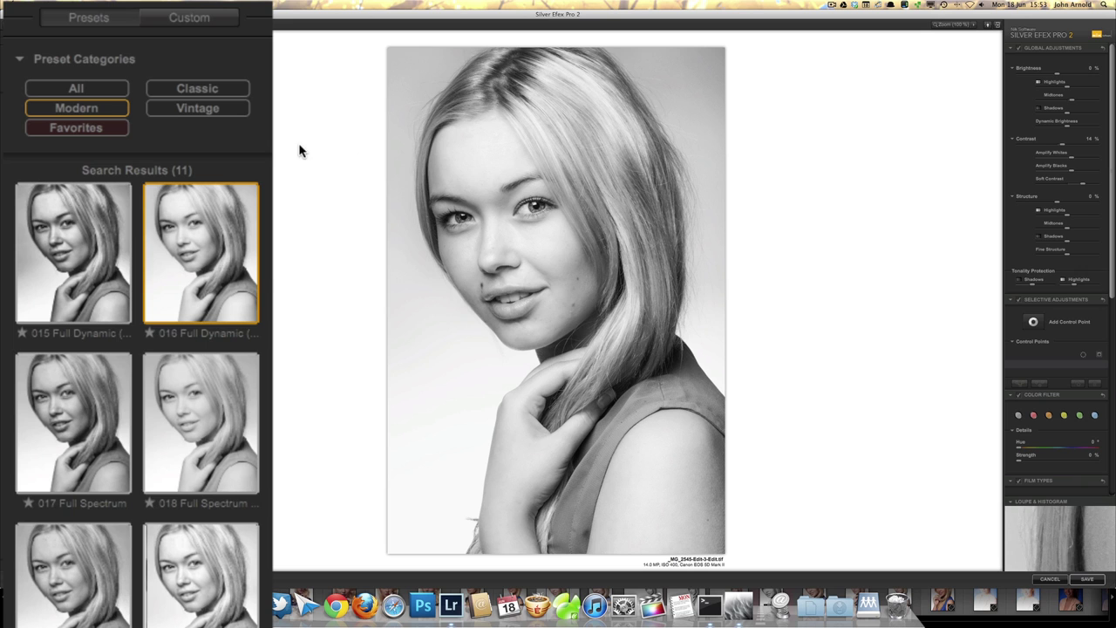
{"action": "left_click", "coordinate": [218, 231]}
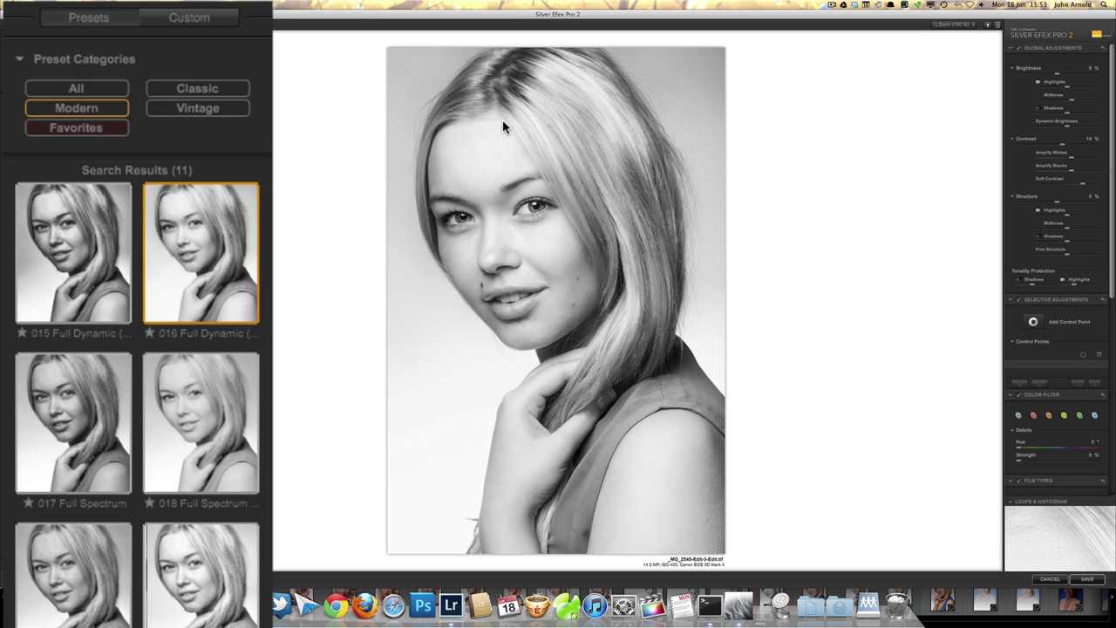